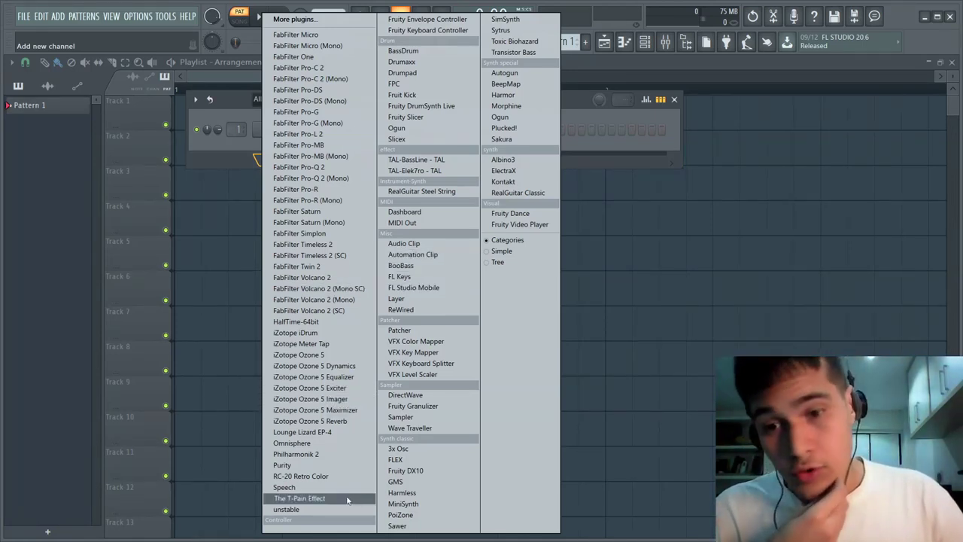
Add a Philharmonik 2 channel and load the 14 Violins Multi + 1st Violin instrument
left_click(322, 456)
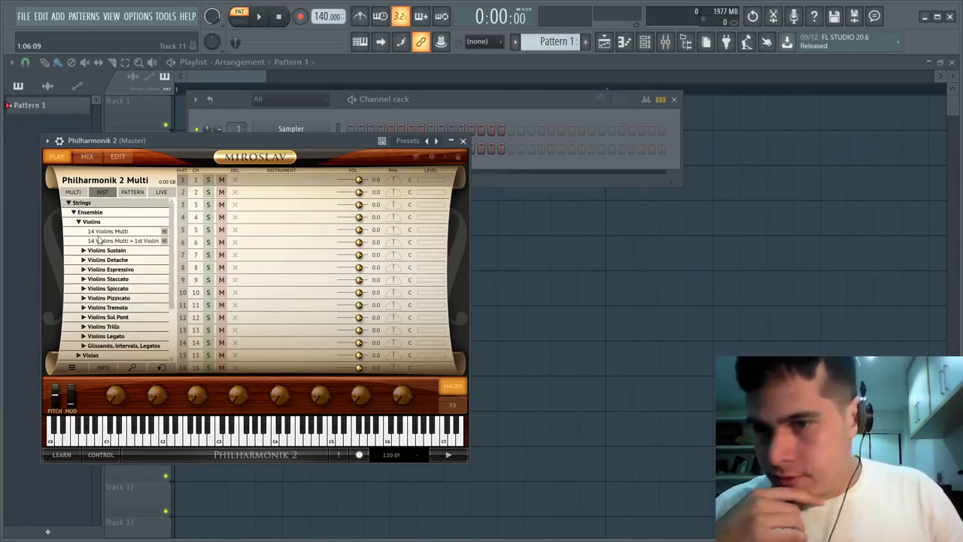
double_click(95, 242)
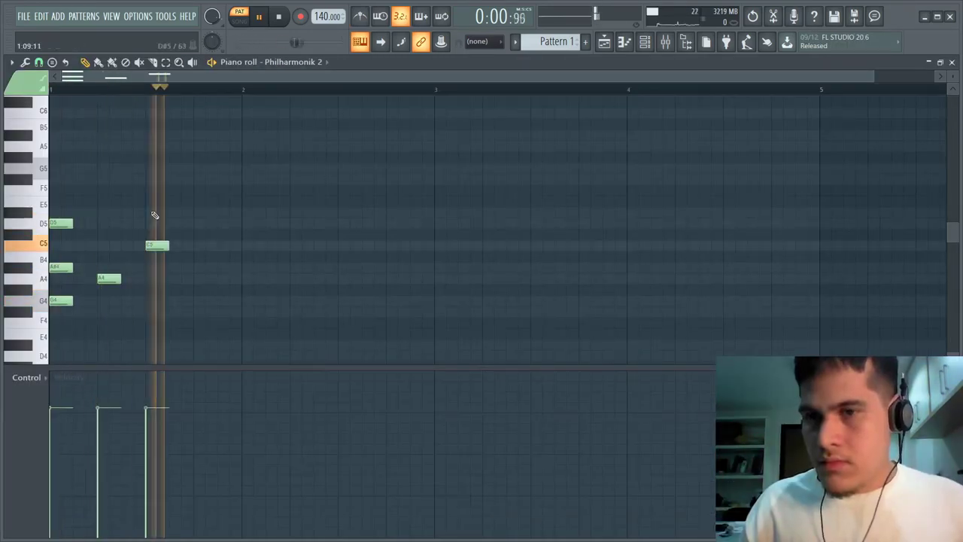
Add a D#5 note on beat 3 and a D5 note on beat 4 of bar 1
left_click(149, 213)
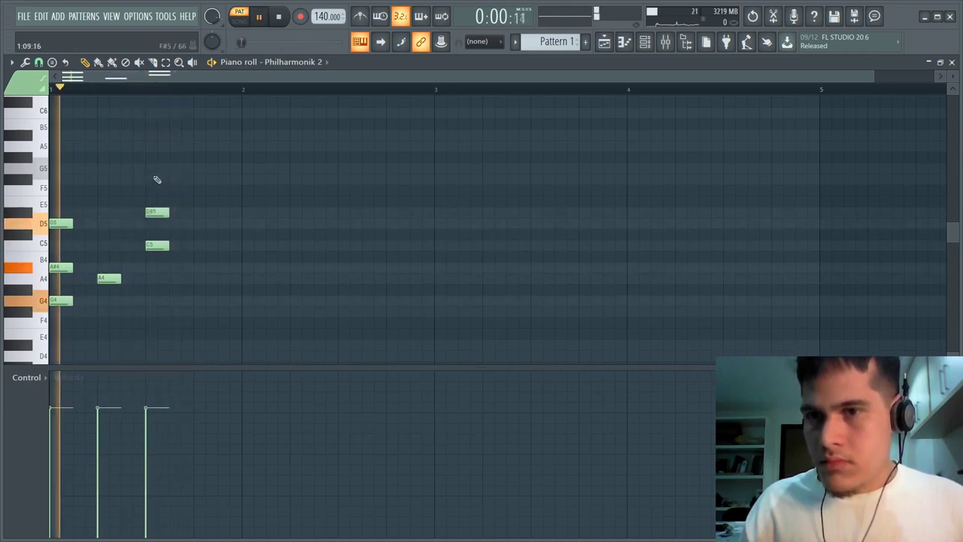
left_click(198, 224)
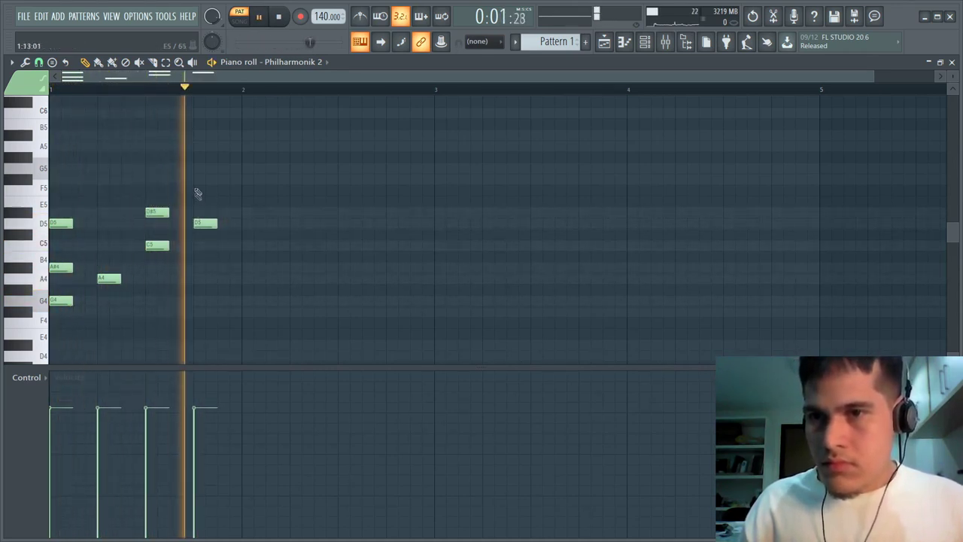
left_click(220, 223)
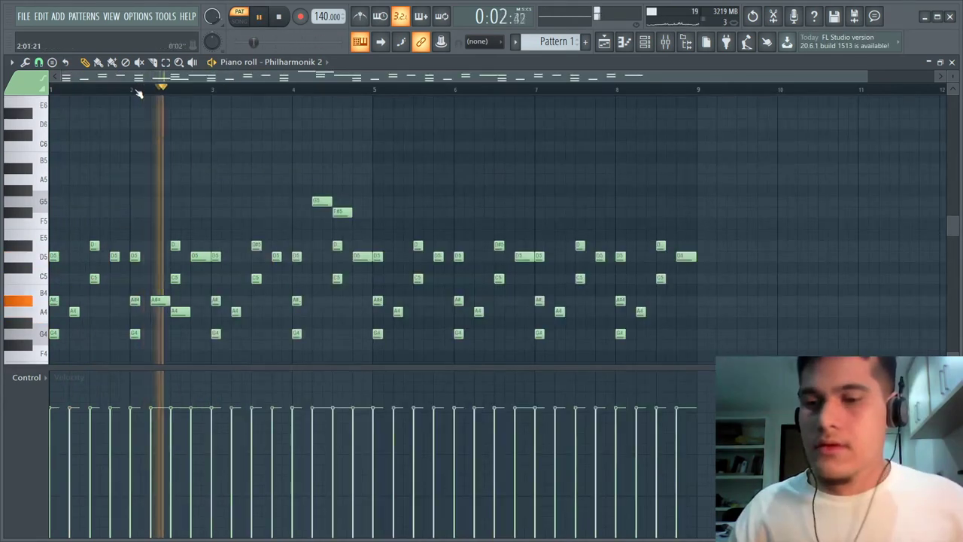
key("alt+Tab")
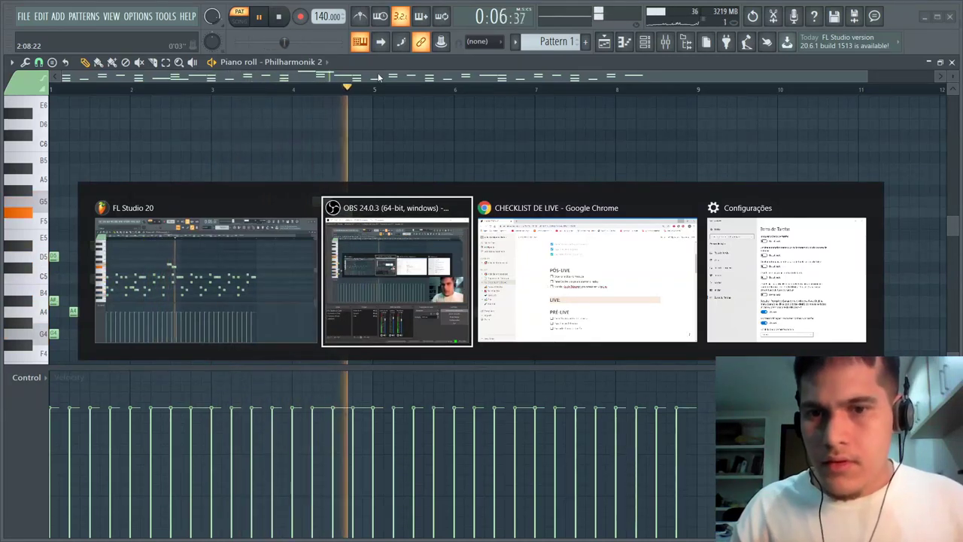
left_click(645, 42)
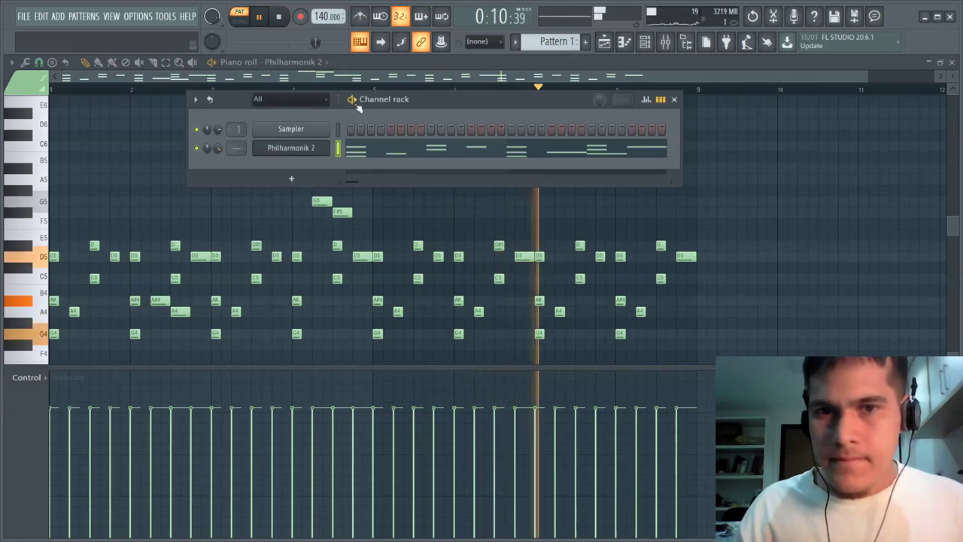
key("F6")
Stop playback and replace the notes of bars 5–8 with a duplicate of bars 1–4
key("space")
left_click_drag(758, 345, 373, 153)
key("Delete")
key("ctrl+b")
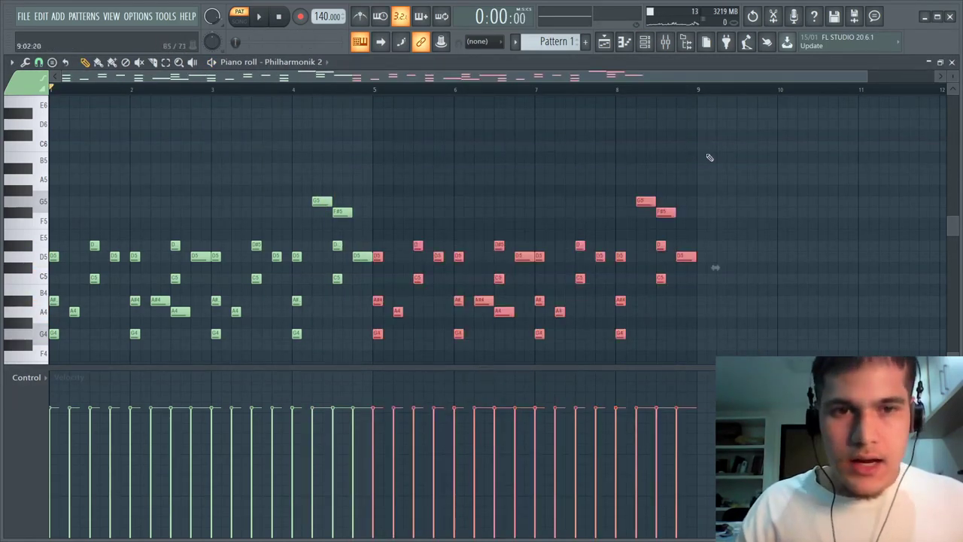
Deselect the duplicated notes and set the playback position to the start of bar 5
scroll(383, 163, "down", 1)
scroll(365, 215, "up", 2)
scroll(391, 218, "down", 5)
scroll(401, 221, "up", 3)
scroll(365, 164, "up", 1)
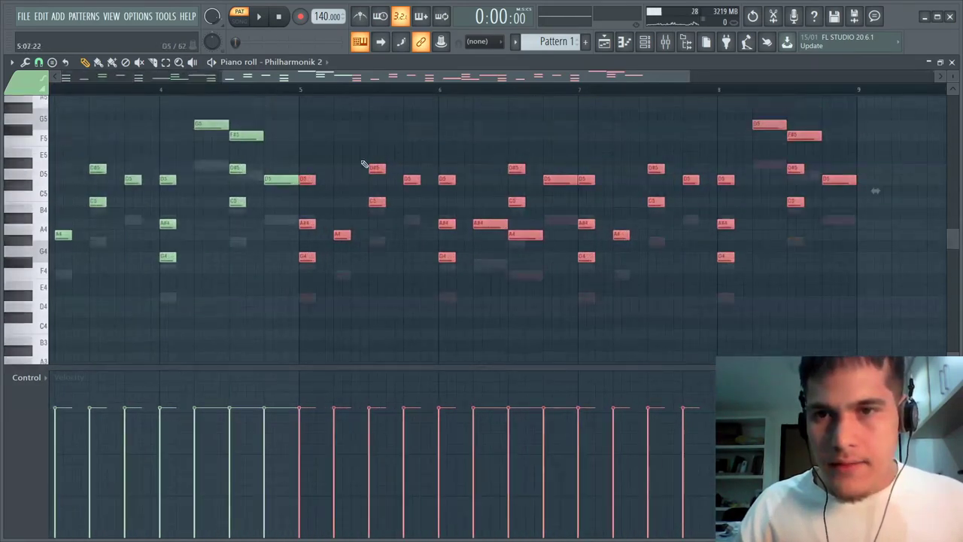
scroll(364, 164, "up", 2)
key("ctrl+d")
left_click(303, 91)
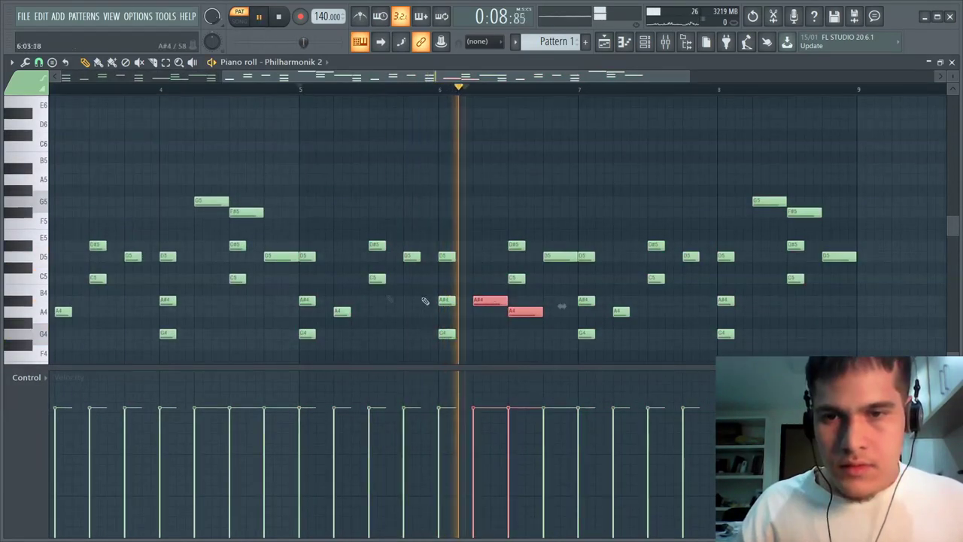
Stop playback and duplicate the selected melody notes of bars 5–8 one octave higher
key("space")
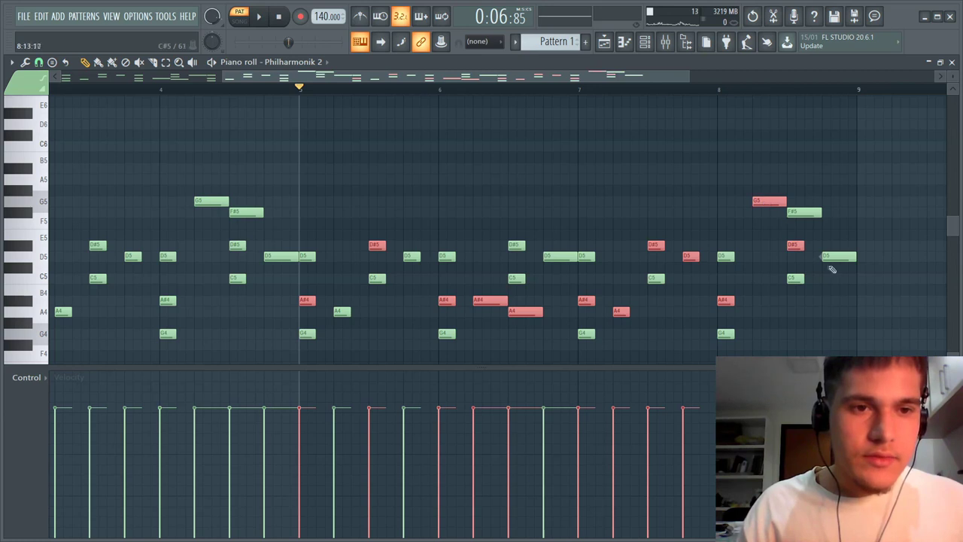
key("ctrl+Up")
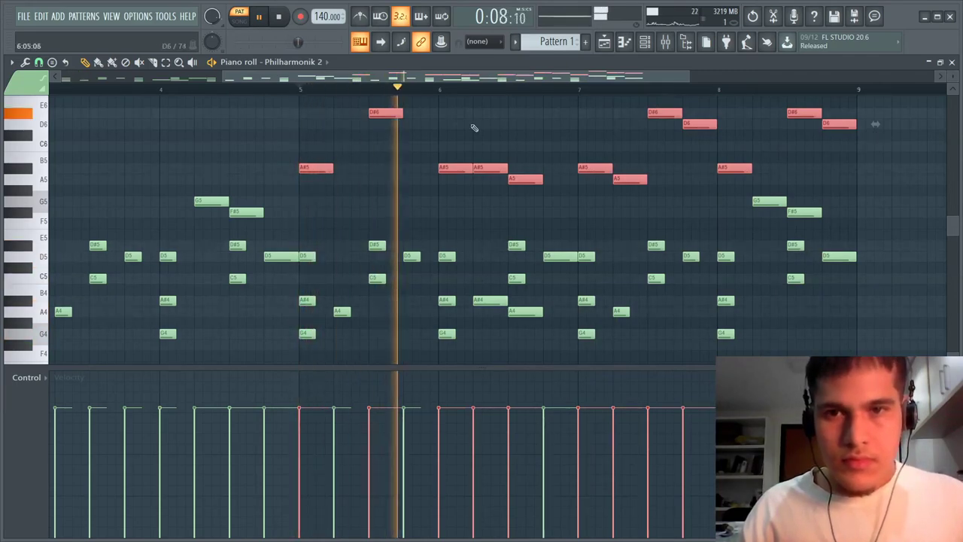
scroll(468, 126, "up", 2)
scroll(465, 125, "up", 4)
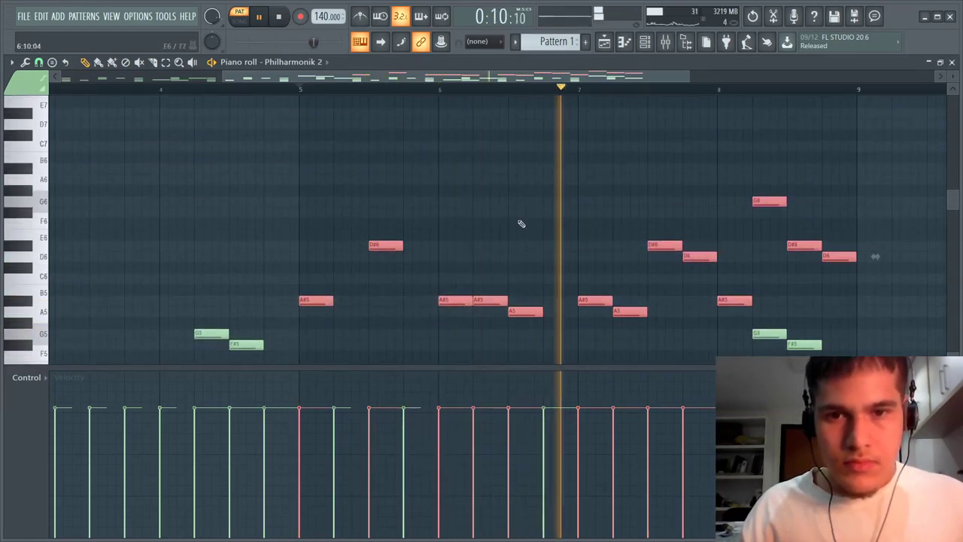
scroll(461, 239, "down", 3)
scroll(462, 239, "down", 2)
Replay from bar 5 and delete the repeated A#5 note on beat 2 of bar 6
key("space")
key("space")
right_click(486, 172)
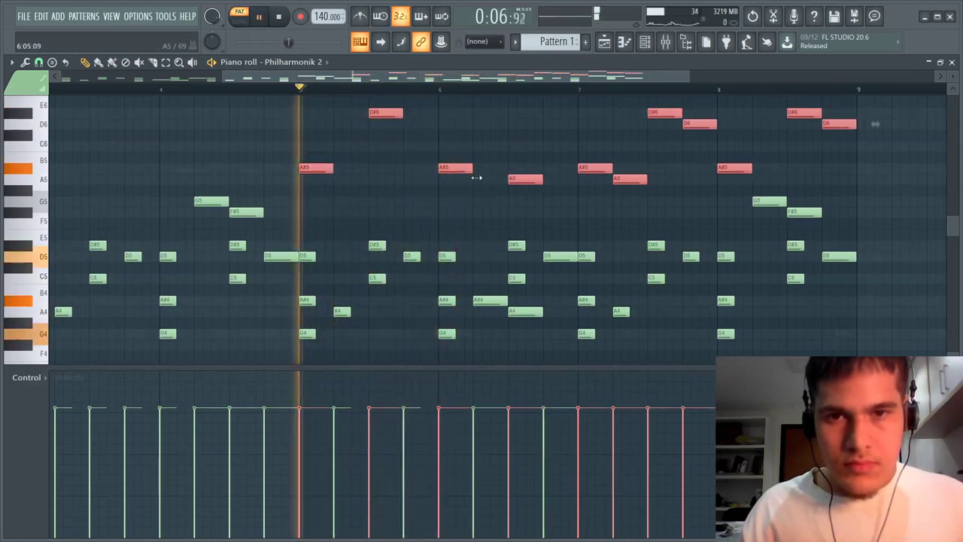
Try lengthening the A#5 notes at the start of bars 5 and 6 while listening to the pattern
left_click(477, 176)
key("space")
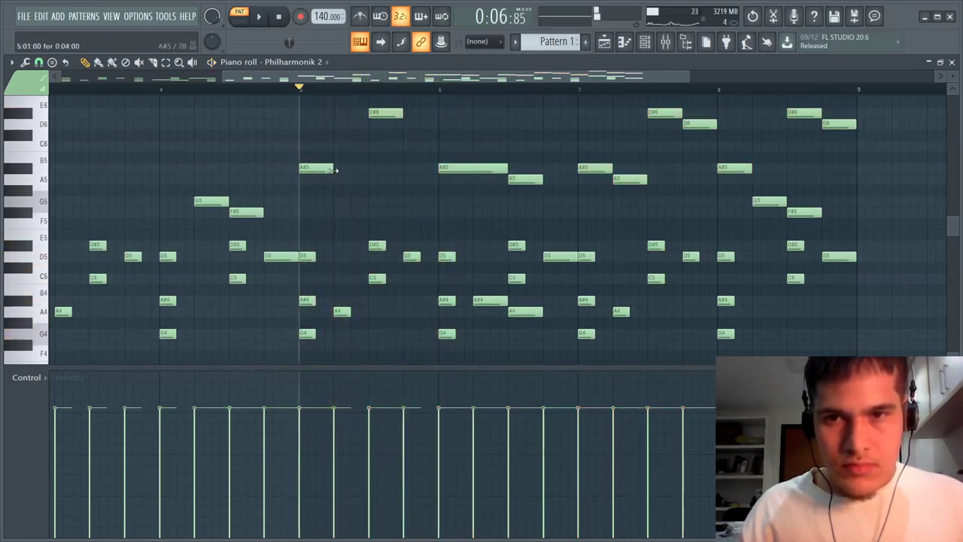
left_click_drag(412, 168, 369, 167)
key("space")
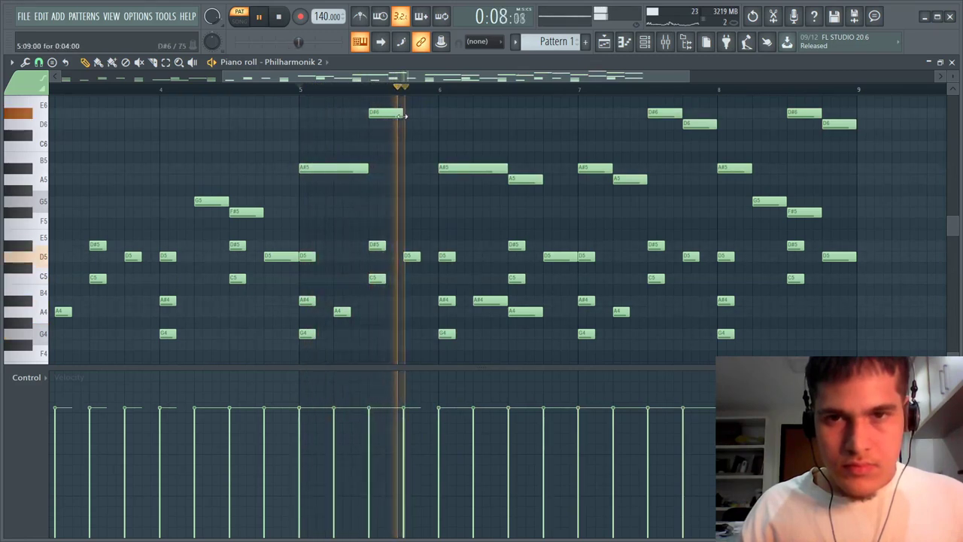
left_click_drag(368, 168, 334, 168)
scroll(572, 181, "up", 2)
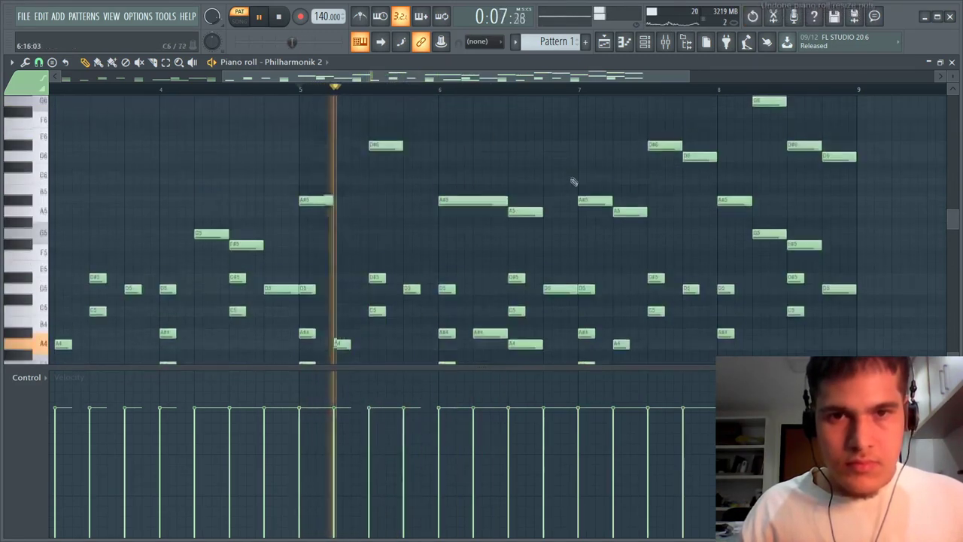
left_click_drag(506, 202, 472, 202)
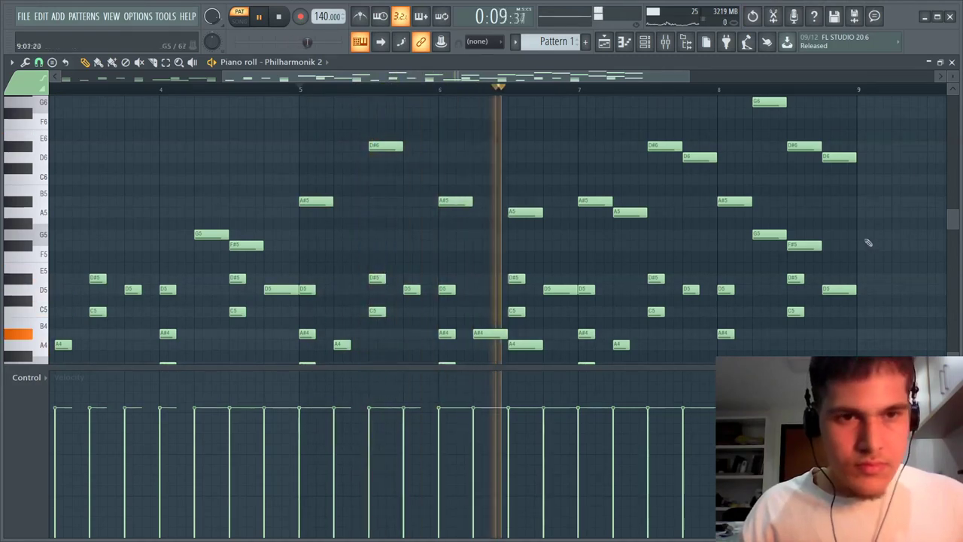
Undo the note resizing and the deselection of the upper melody, and stop playback
key("ctrl+alt+z")
key("ctrl+alt+z")
key("ctrl+alt+z")
key("ctrl+alt+z")
key("ctrl+alt+z")
key("space")
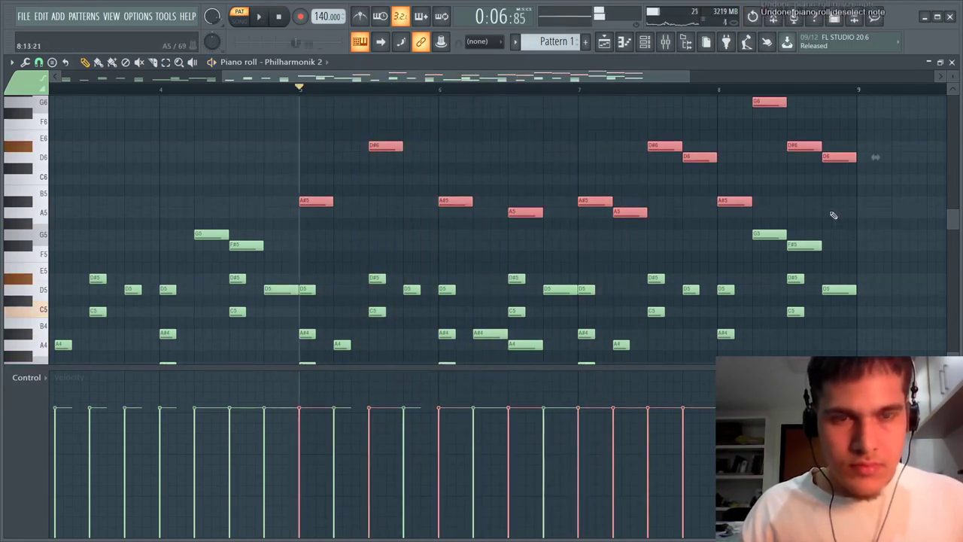
Raise the selected upper melody of bars 5–8 another octave, lower its velocity, listen to it, and deselect the notes
key("ctrl+Up")
key("space")
scroll(753, 193, "up", 6)
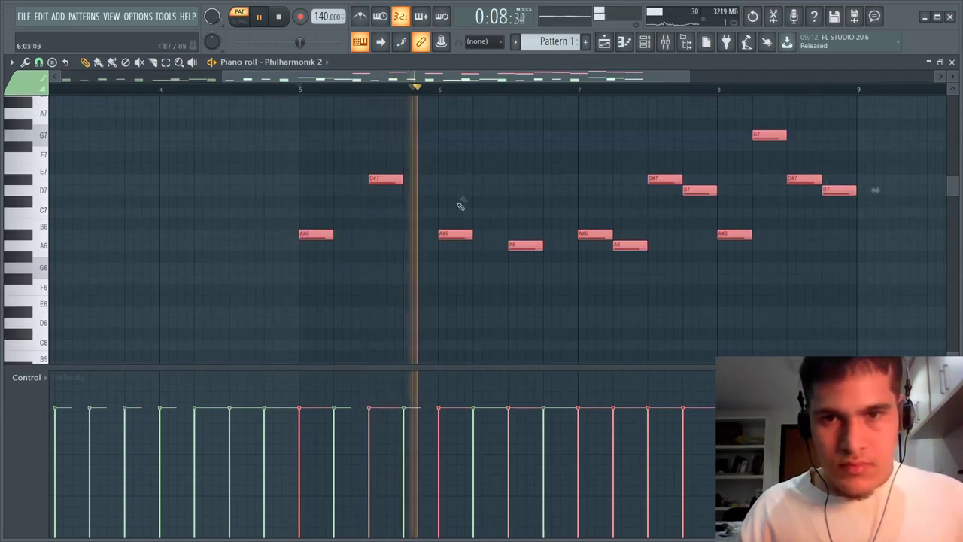
scroll(374, 180, "down", 4)
key("space")
key("space")
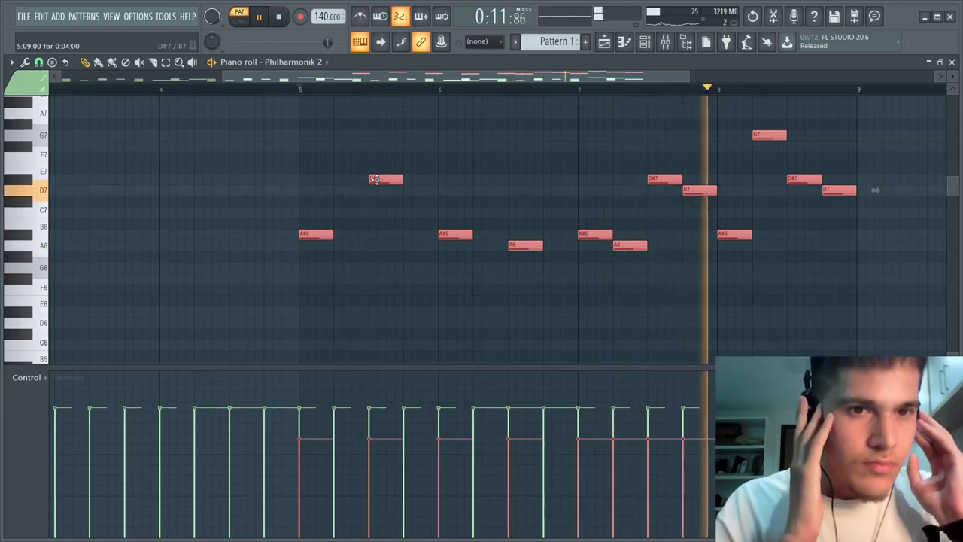
left_click(811, 223)
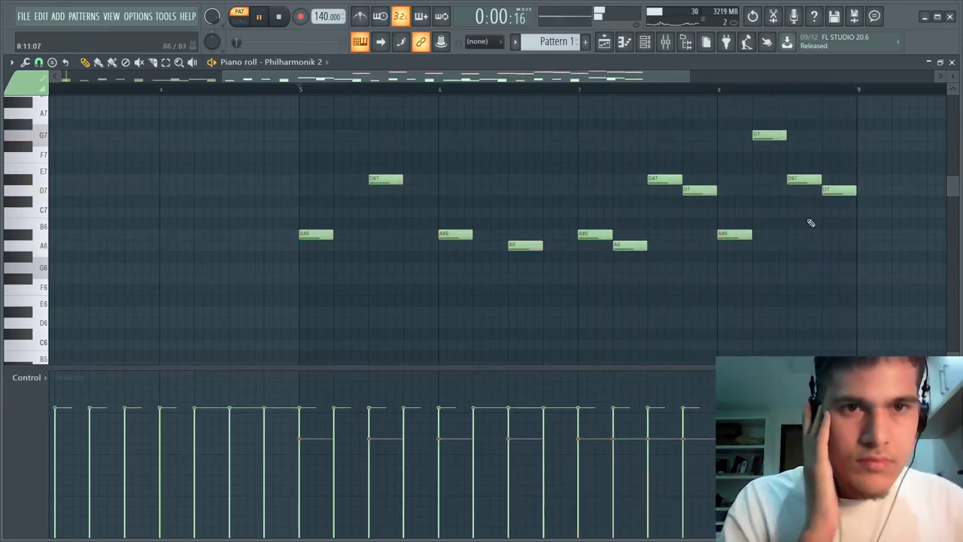
Select the upper melody notes of bars 5–8 and lower them one octave
left_click_drag(377, 80, 294, 79)
scroll(587, 202, "down", 3)
left_click_drag(726, 270, 359, 82)
key("ctrl+Down")
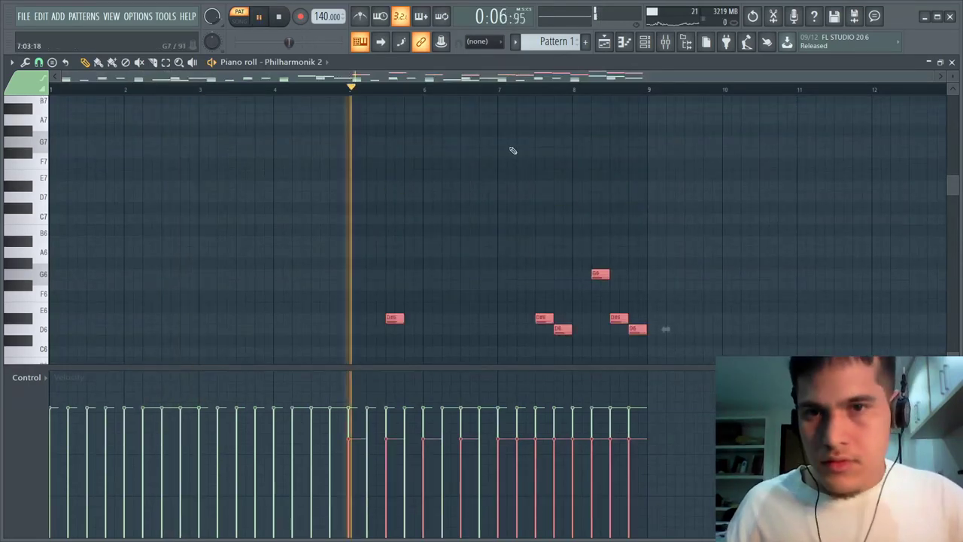
scroll(512, 151, "down", 8)
scroll(477, 172, "up", 2)
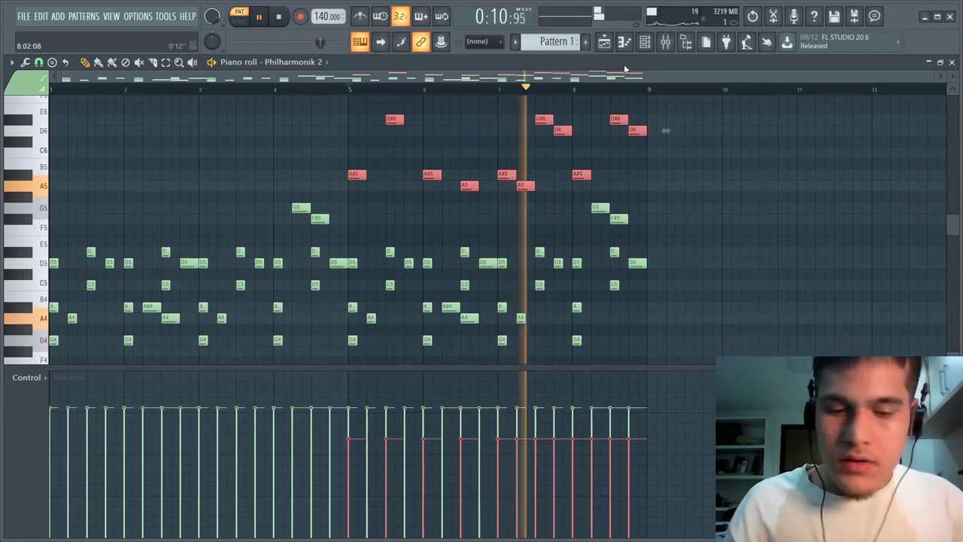
Copy the selected upper melody from bars 5–8 to bars 1–4, lower the copy one octave, and play it
left_click(546, 165, "ctrl")
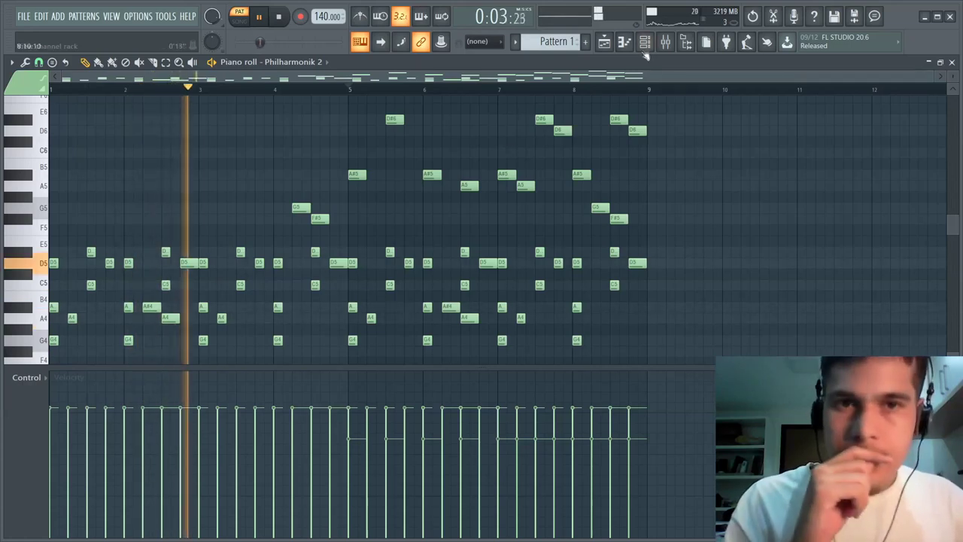
scroll(404, 140, "up", 3)
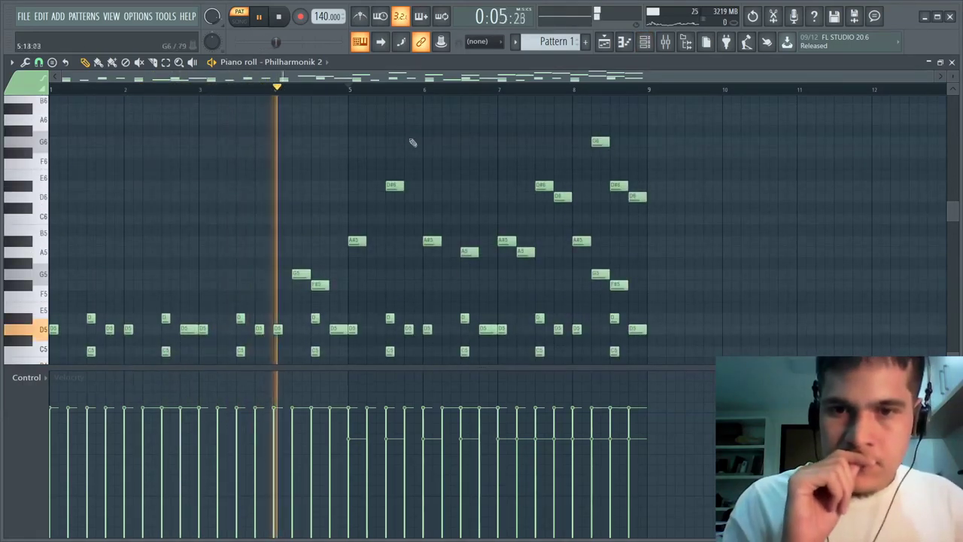
key("ctrl+z")
key("space")
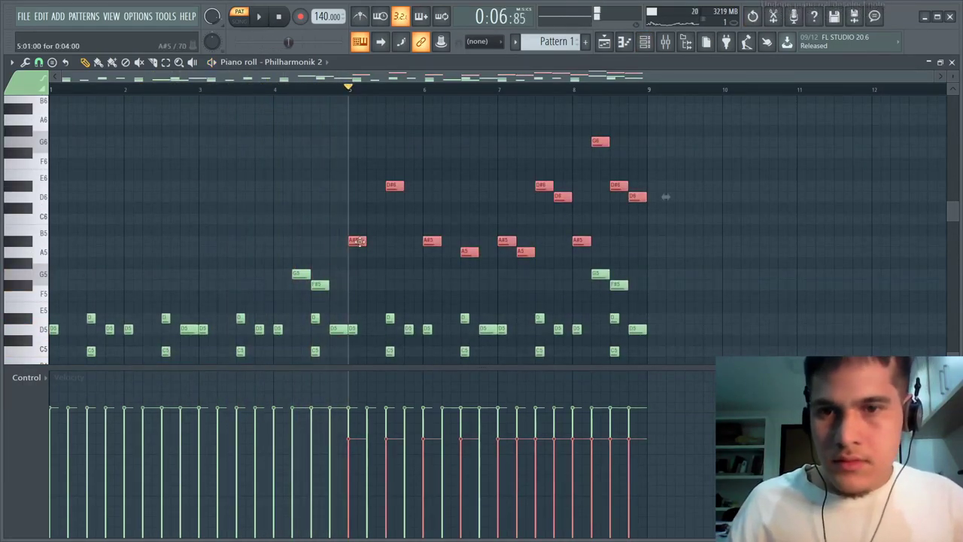
left_click_drag(358, 241, 57, 241)
scroll(7, 256, "down", 4)
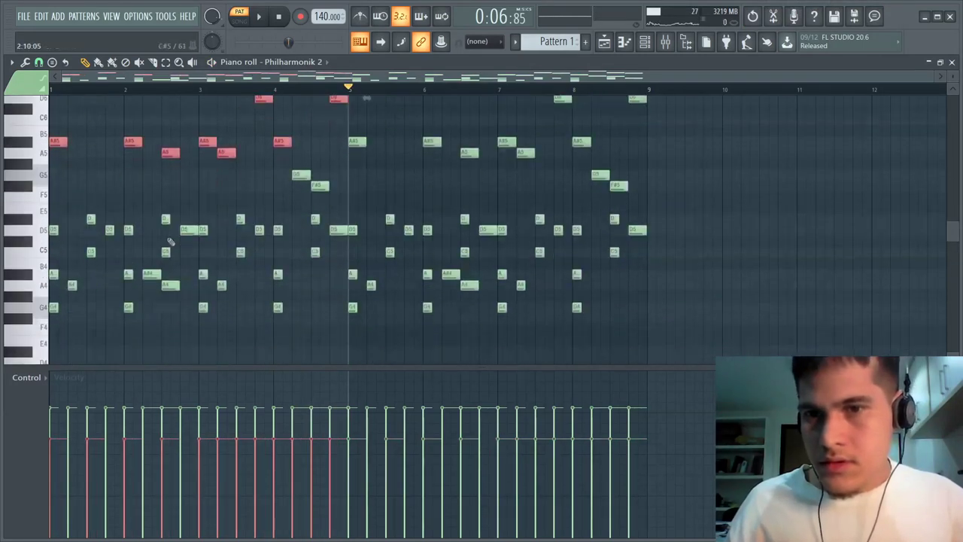
key("ctrl+Down")
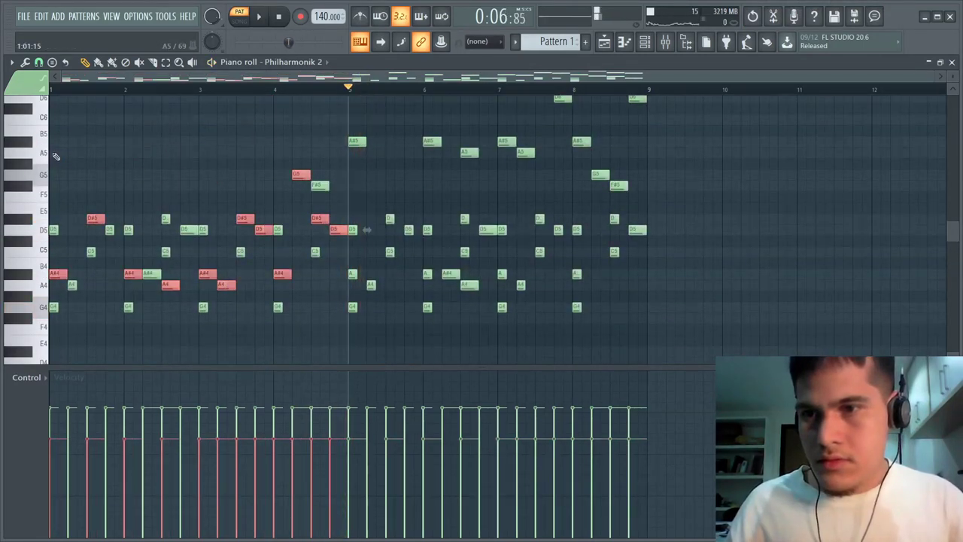
key("space")
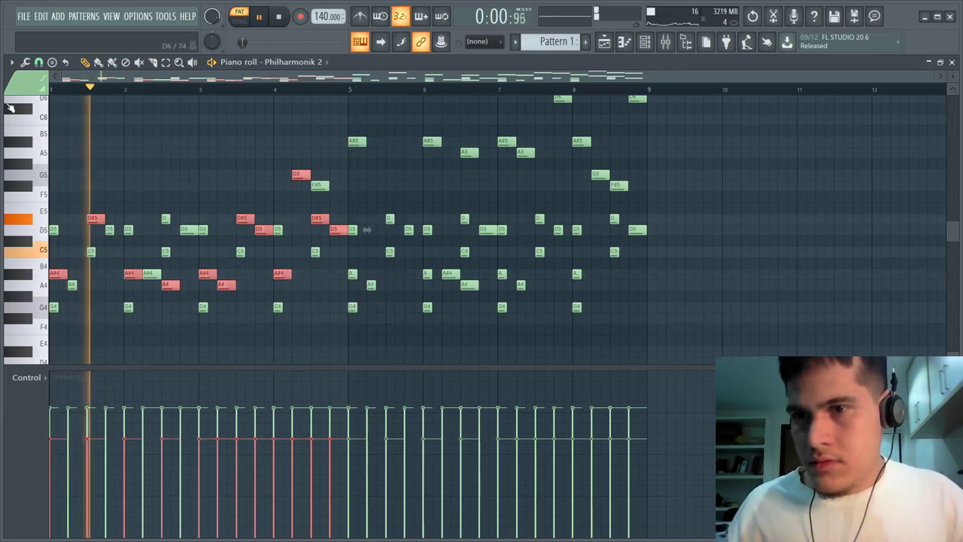
Raise the copied melody in bars 1–4 one octave, listen to it, and delete the copy
key("ctrl+Up")
key("space")
key("space")
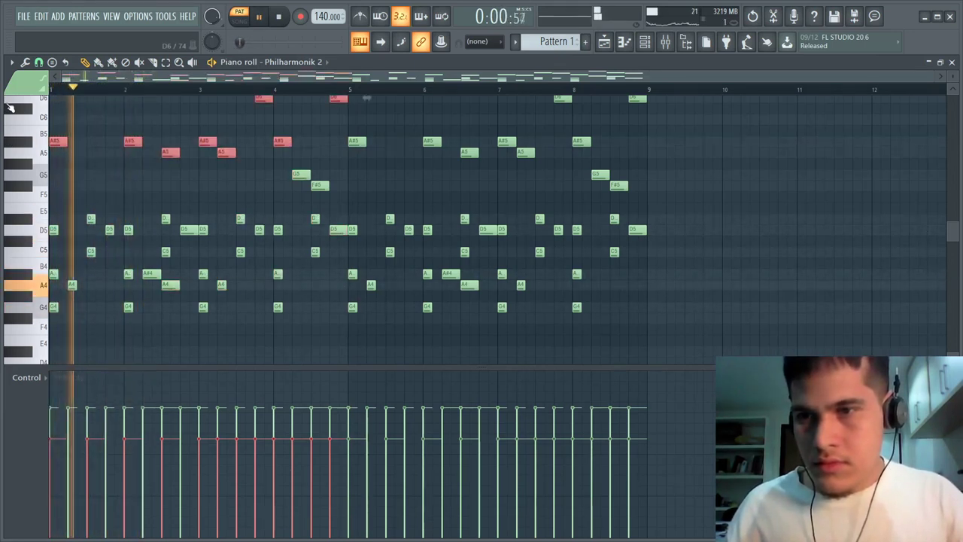
key("Delete")
key("space")
key("space")
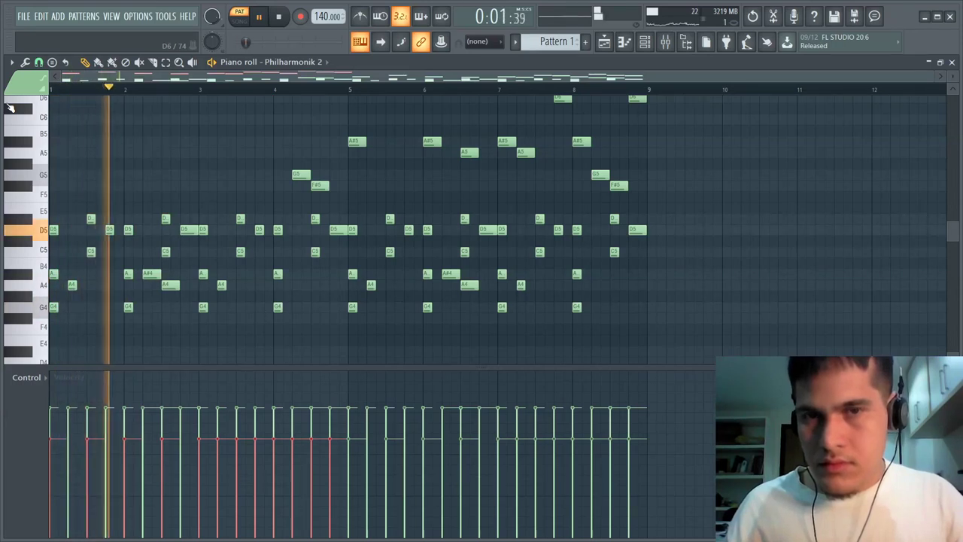
Step back through the recent edits and raise the upper melody of bars 5–8 one octave
key("ctrl+z")
key("space")
key("space")
scroll(546, 137, "up", 1)
key("ctrl+Up")
key("ctrl+Down")
key("ctrl+Down")
key("ctrl+z")
key("ctrl+z")
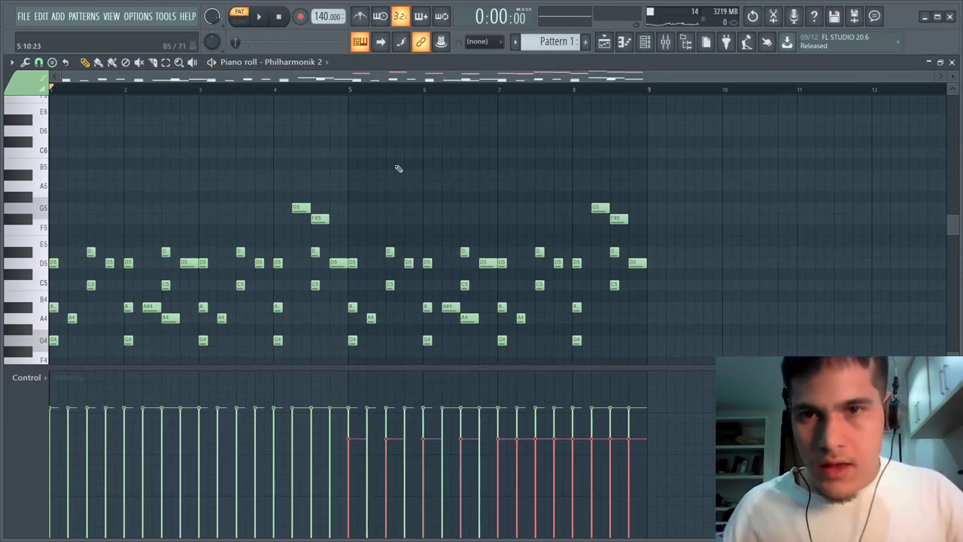
Copy the upper melody of bars 5–8 to bars 1–4, lower the copy one octave, and play the pattern
scroll(398, 168, "up", 3)
left_click_drag(359, 173, 2, 170)
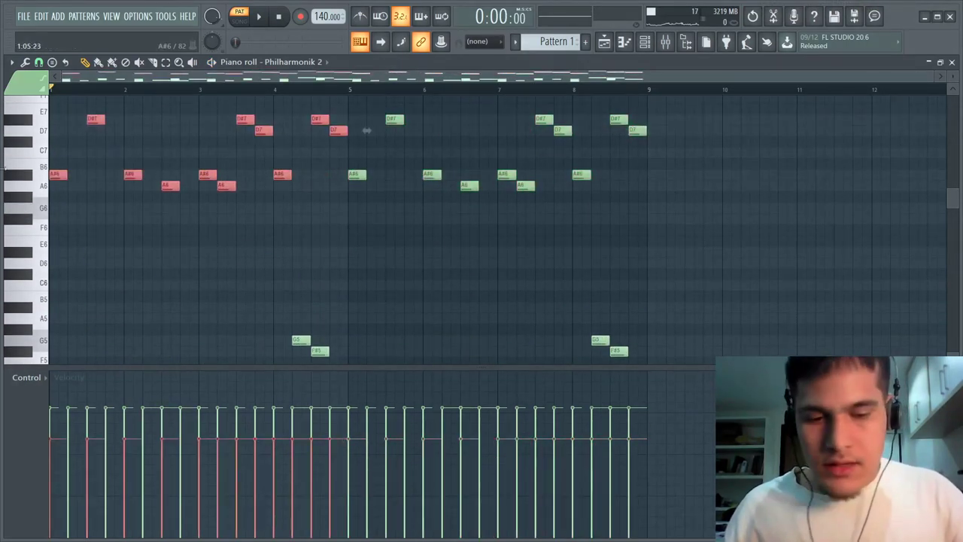
key("ctrl+Down")
key("space")
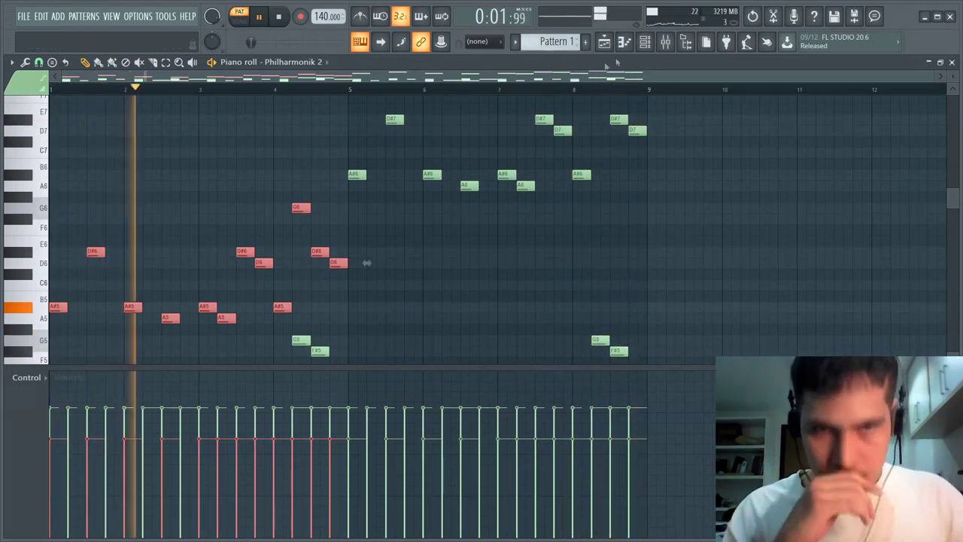
Add the 808 - Mirror [ C ] sample as a new channel in the channel rack and open its piano roll
left_click(645, 42)
left_click(311, 178)
left_click(286, 148)
left_click(286, 148)
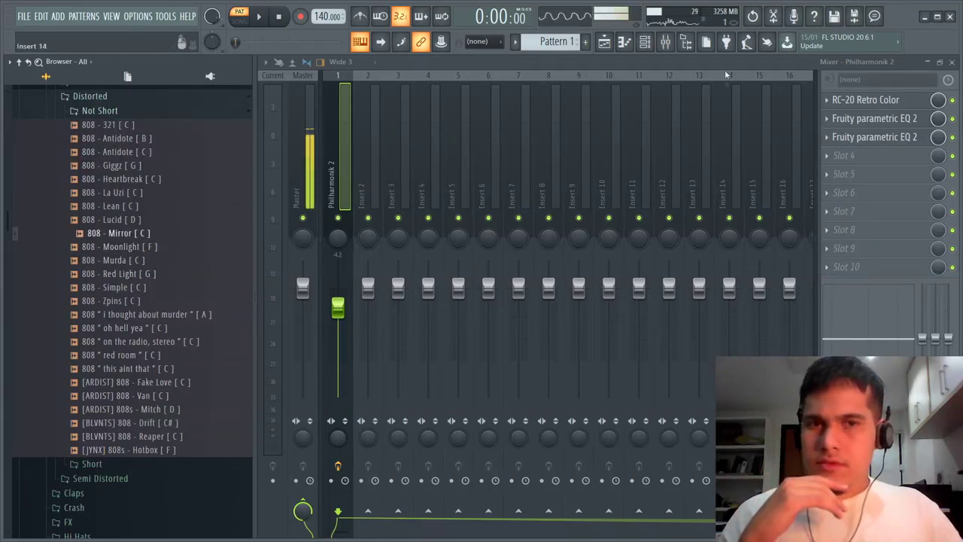
left_click(643, 47)
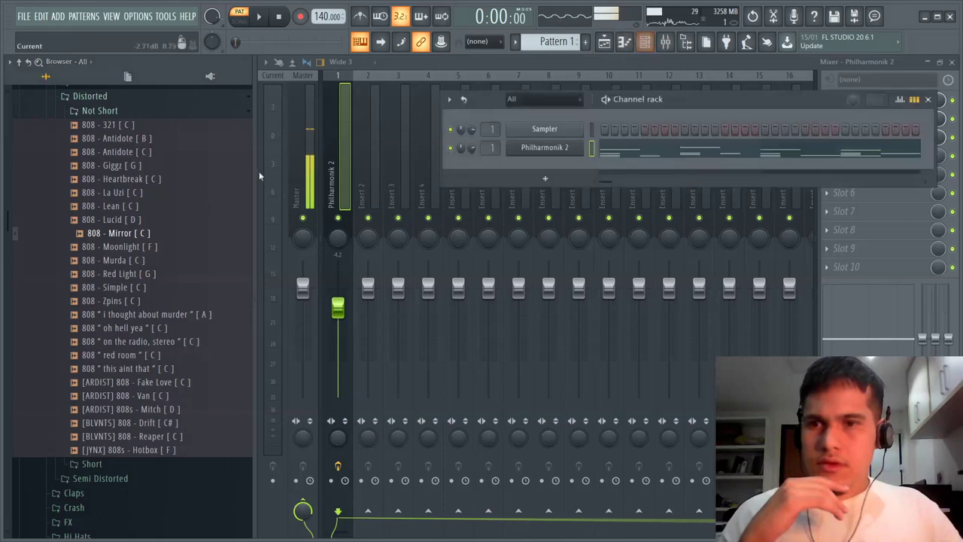
left_click_drag(577, 170, 515, 184)
right_click(560, 172)
left_click(542, 166)
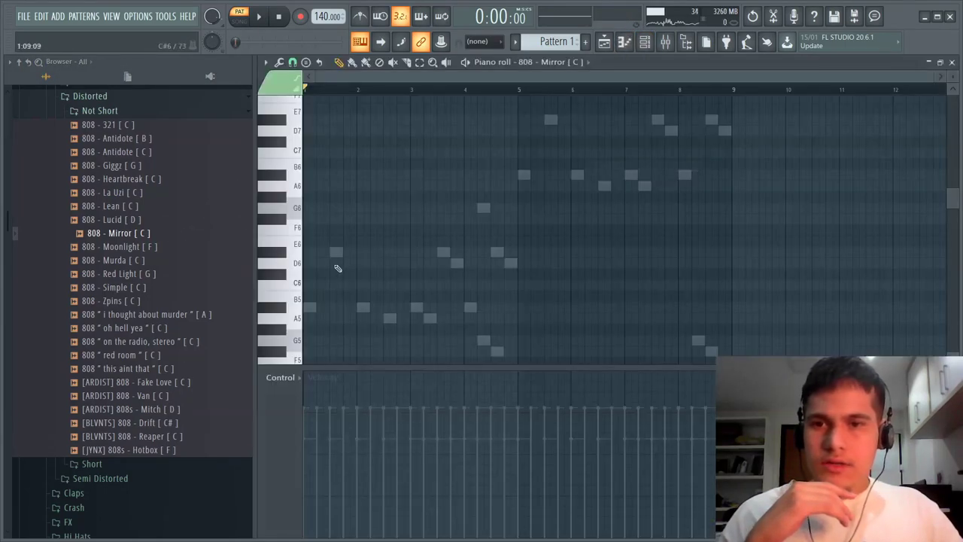
Write a two-bar 808 bass phrase in bars 1–2 using short G4, A#4, D5 and D5 notes, checking it in playback
scroll(313, 307, "down", 4)
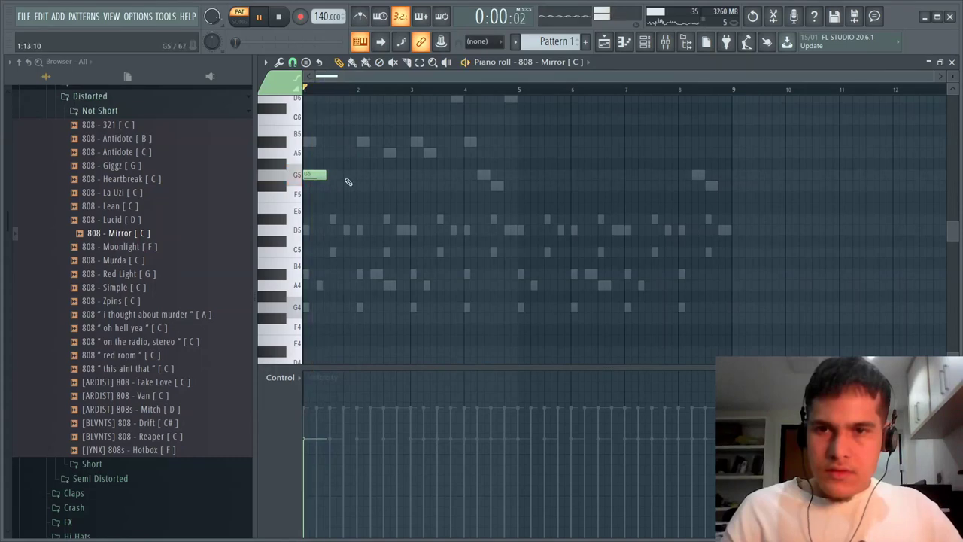
left_click(389, 218)
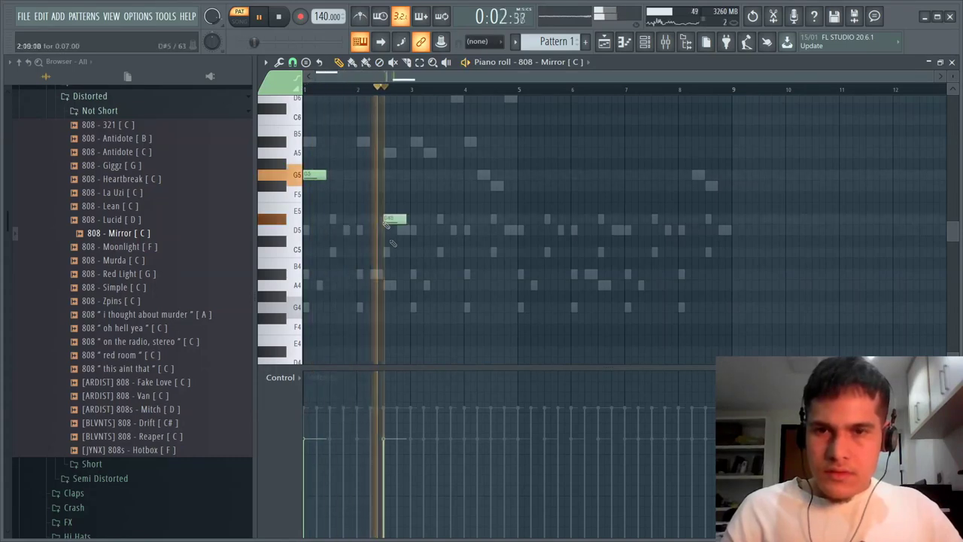
key("space")
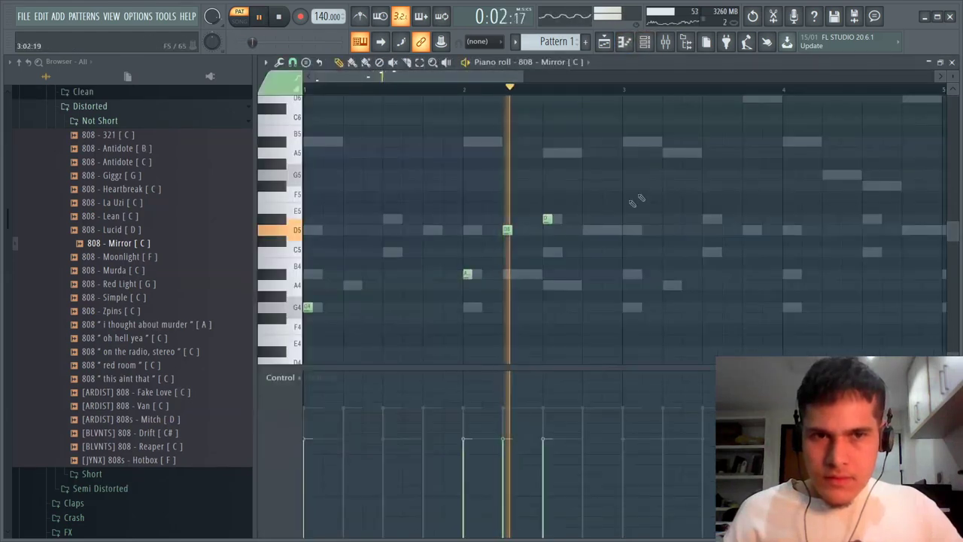
key("space")
right_click(509, 231)
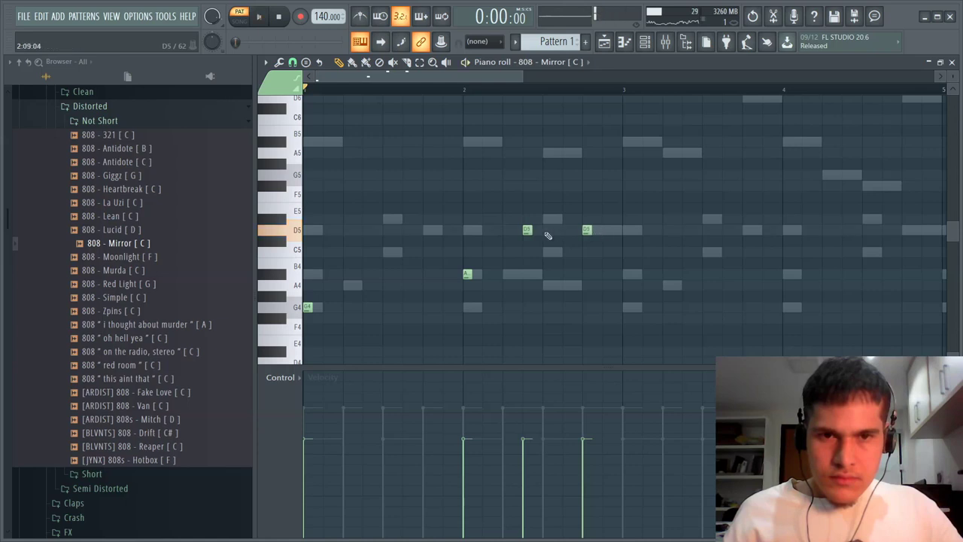
key("space")
key("space")
Duplicate the two-bar 808 phrase into bars 3–4 and remove the final D5 from the copy
key("ctrl+a")
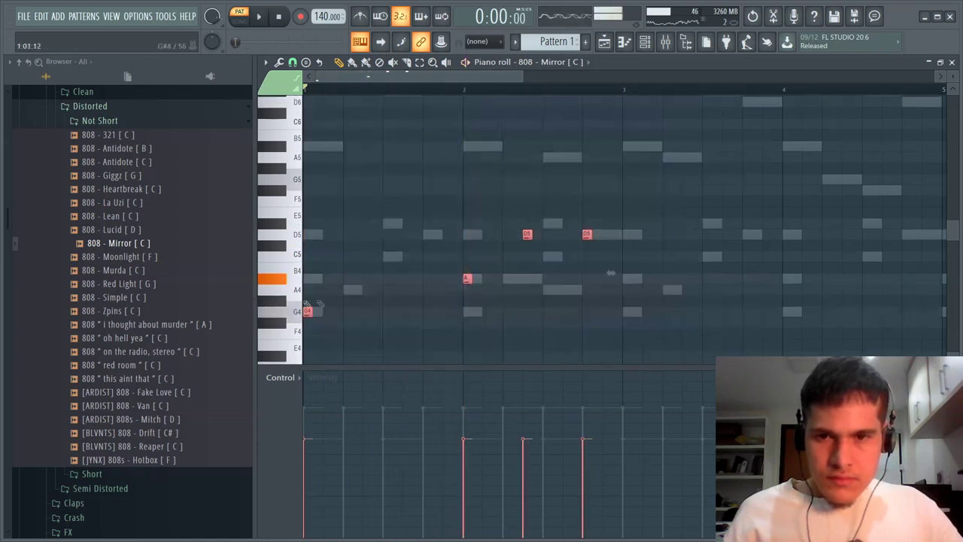
key("ctrl+b")
scroll(689, 218, "down", 2, "ctrl")
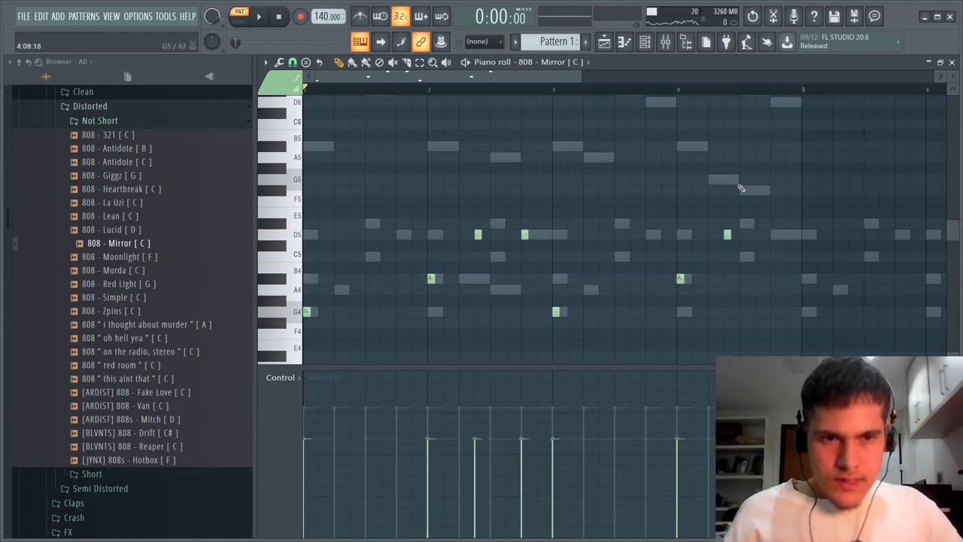
Add a long C5 bass note in the second half of bar 4 and play the pattern
key("space")
key("space")
right_click(740, 195)
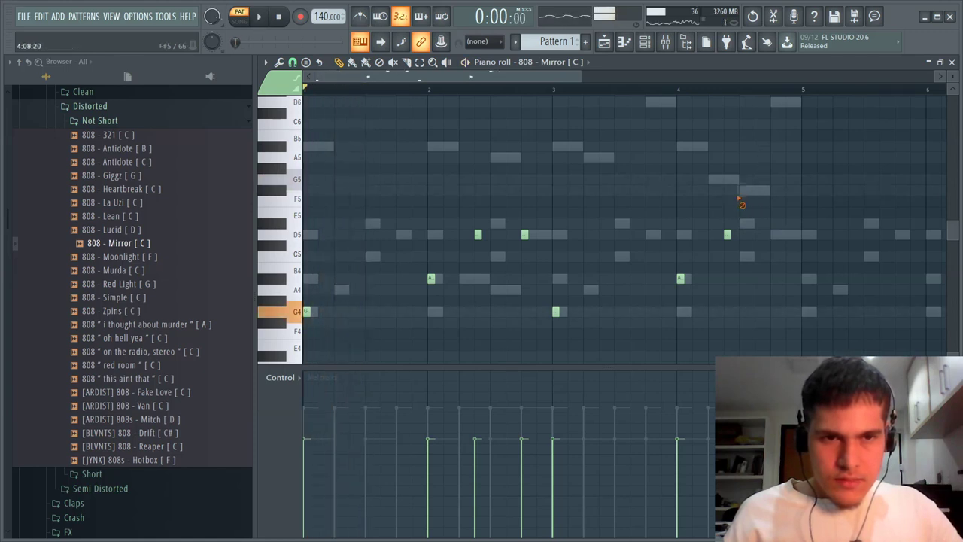
key("space")
left_click_drag(746, 256, 794, 256)
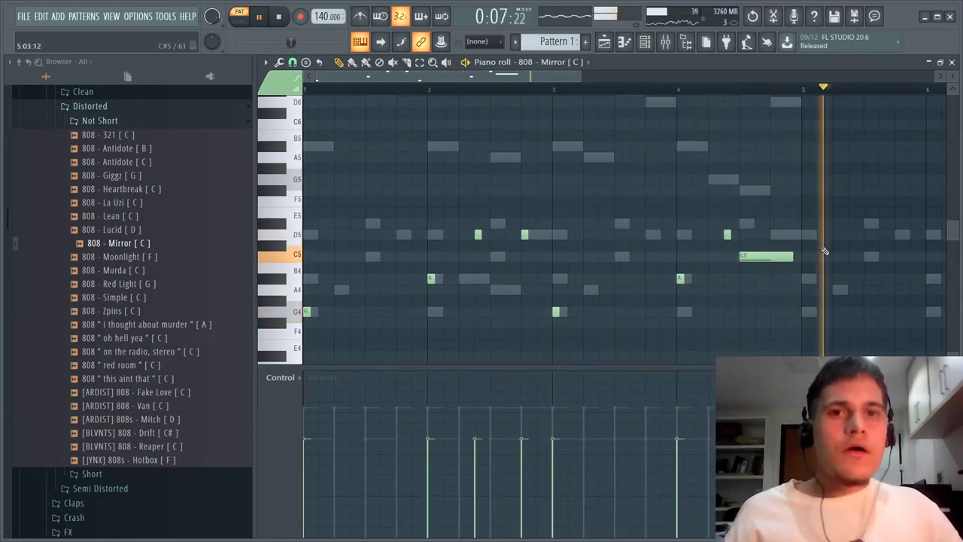
key("space")
key("space")
key("space")
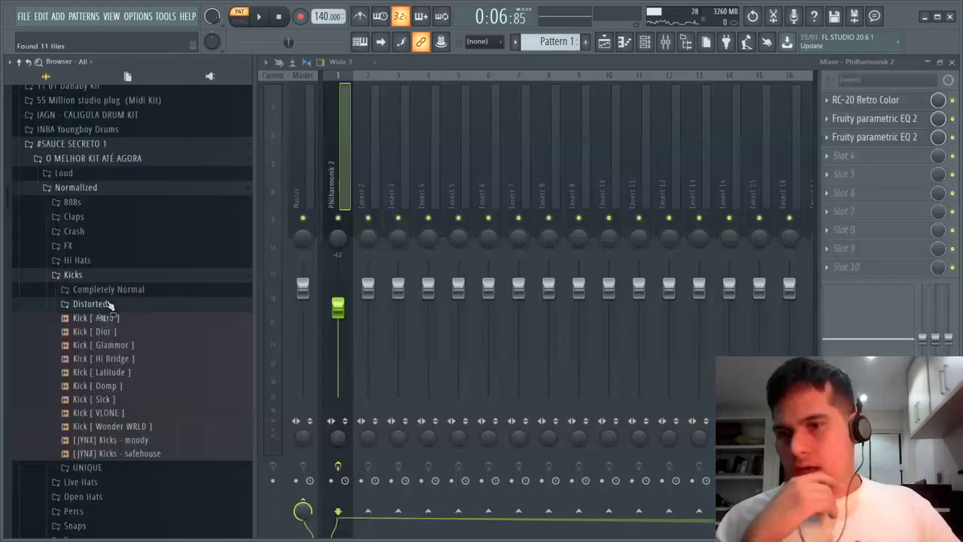
Audition the distorted kick samples and add Kick [ Hi Bridge ] as a new channel below the 808
left_click(105, 359)
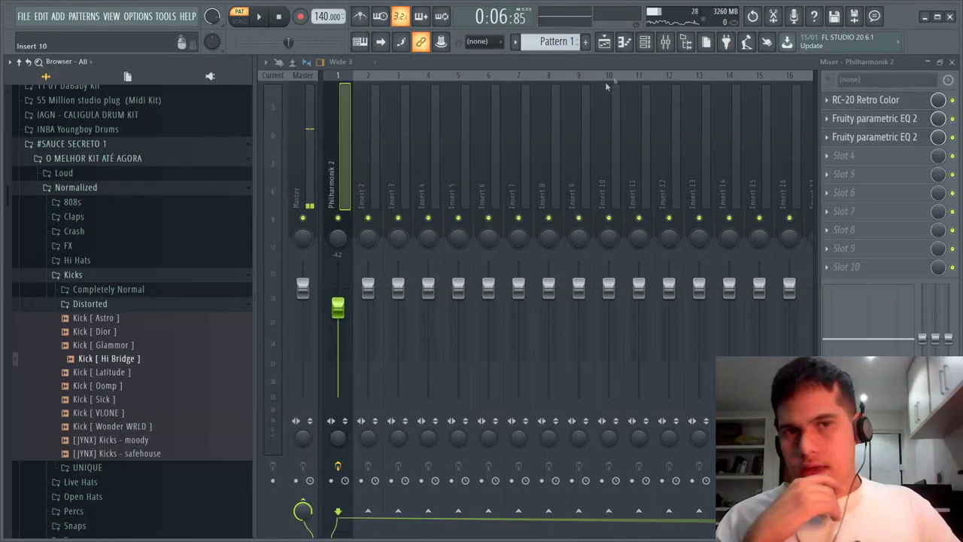
left_click(645, 41)
left_click(143, 362)
left_click(143, 346)
left_click(139, 360)
left_click_drag(139, 361, 566, 198)
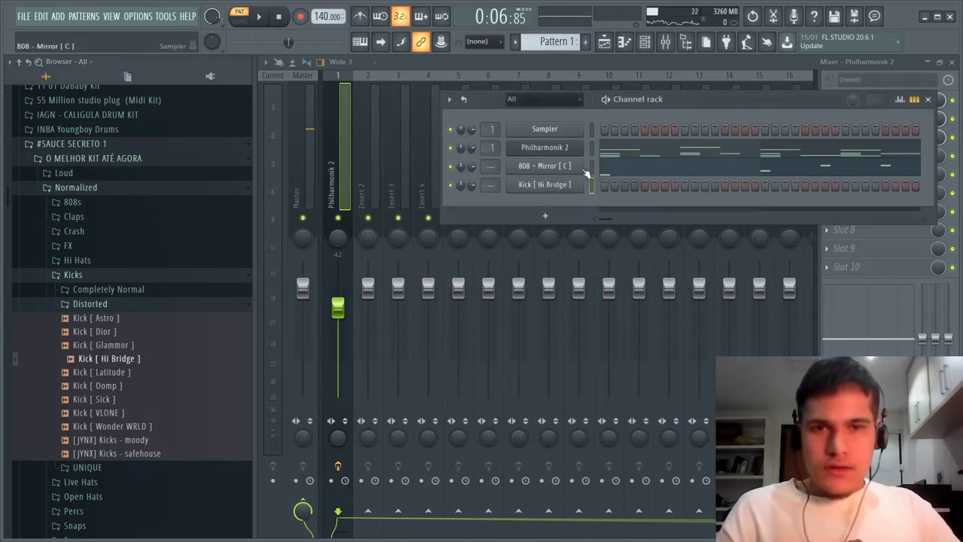
Copy the 808 - Mirror [ C ] notes to the Kick [ Hi Bridge ] channel and open the kick's piano roll
key("ctrl+c")
left_click(591, 186)
key("ctrl+v")
left_click(618, 186)
scroll(620, 176, "down", 4)
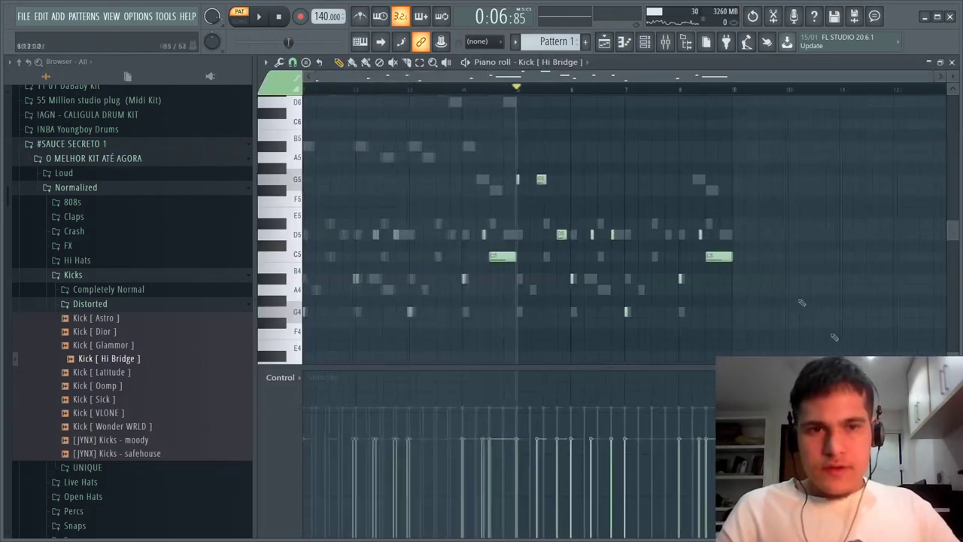
Select all kick notes and limit them to the C5–F#5 keyboard range with the limiter/transposer
left_click_drag(809, 359, 63, 76)
key("alt+p")
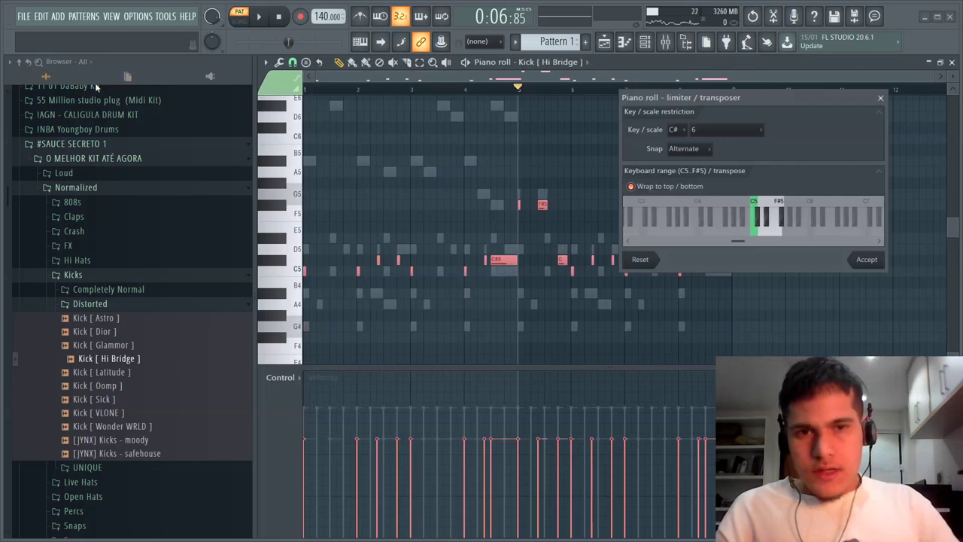
left_click(862, 259)
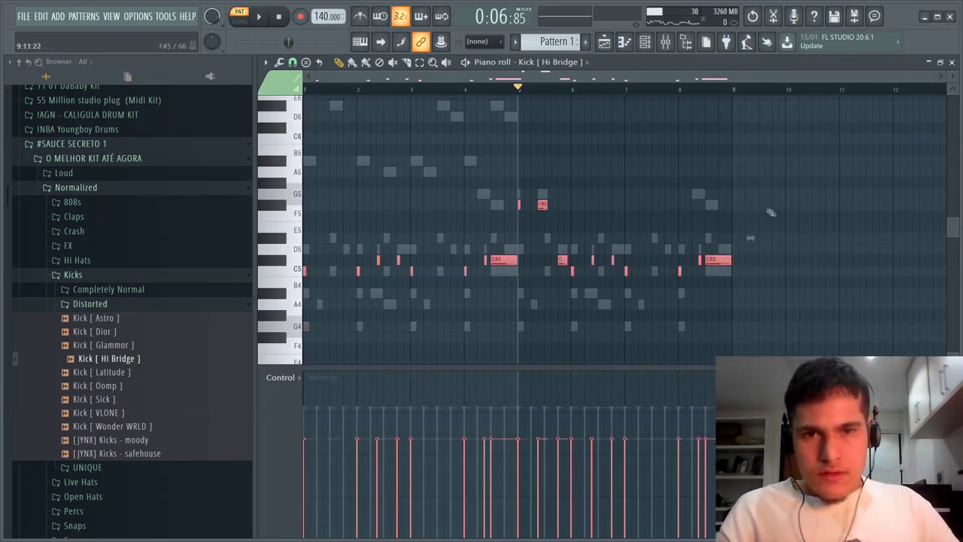
Shift the kick notes at different pitches onto C5 so the whole rhythm sits on one row, and play it
left_click_drag(738, 208, 266, 180)
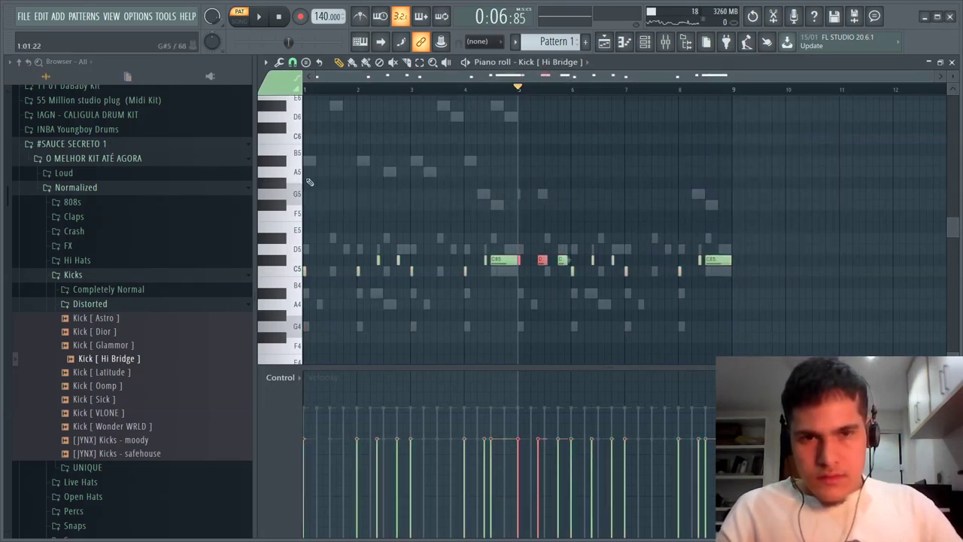
left_click_drag(799, 310, 143, 265)
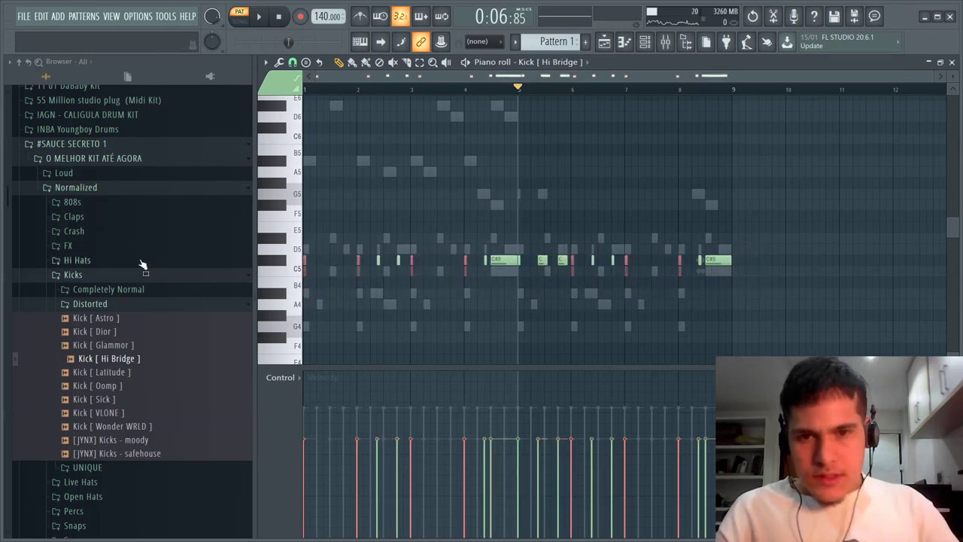
left_click(682, 203)
key("shift+Down")
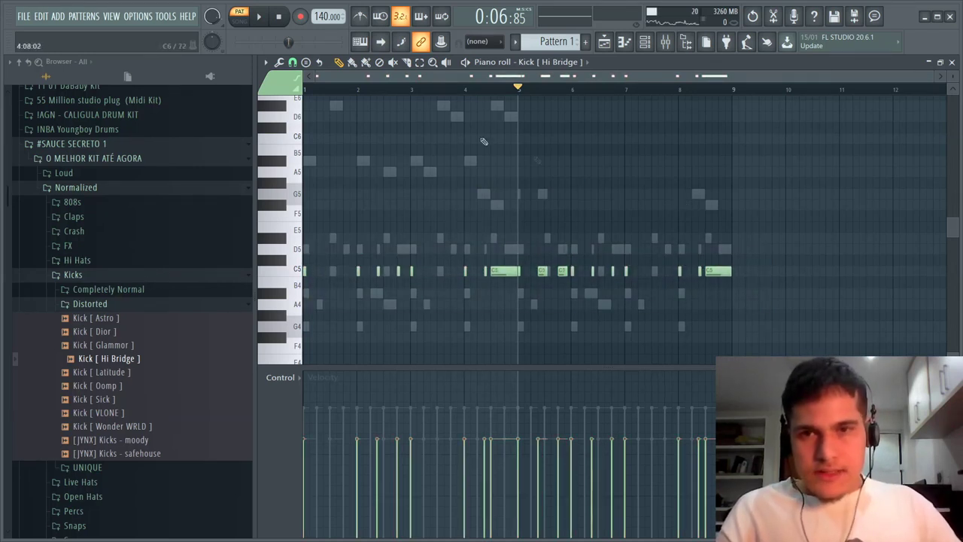
key("space")
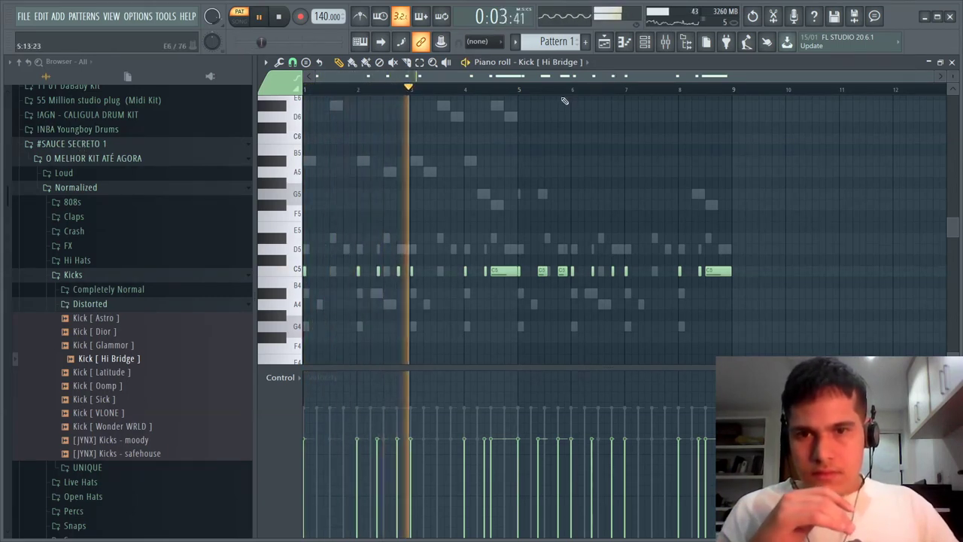
Audition the samples in the Tight snares folder and add Snare [ McFlury ] to the channel rack
left_click(643, 43)
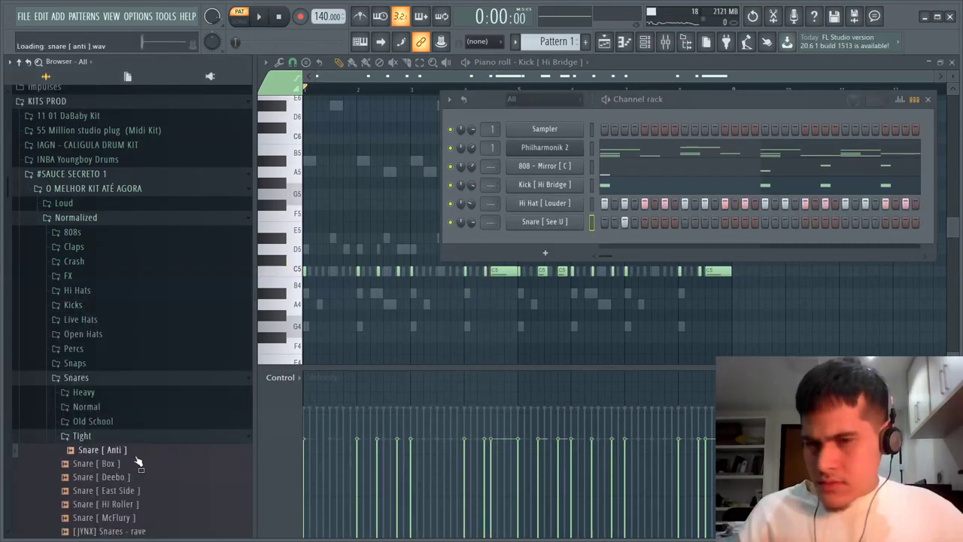
left_click(138, 488)
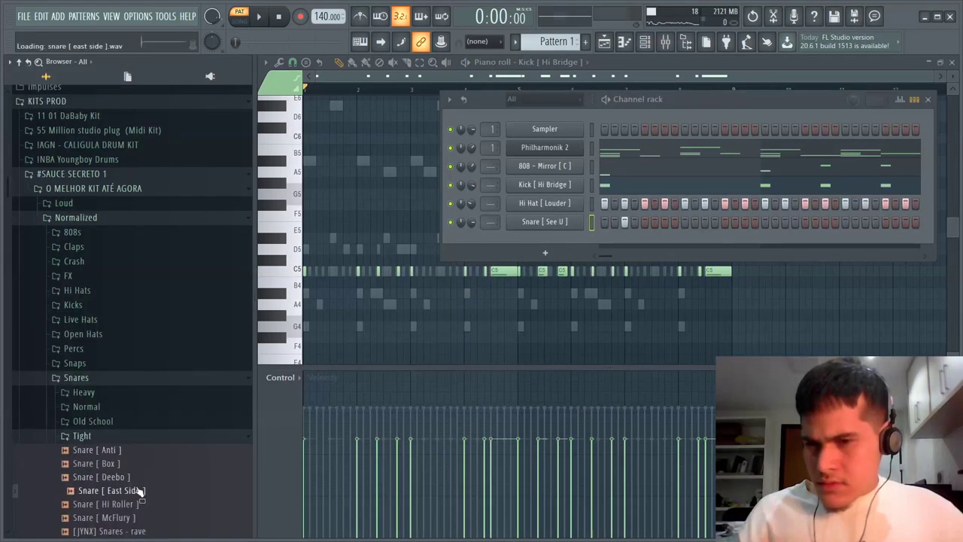
scroll(142, 482, "down", 2)
left_click(134, 438)
left_click(142, 450)
left_click(134, 437)
left_click(142, 422)
left_click(140, 437)
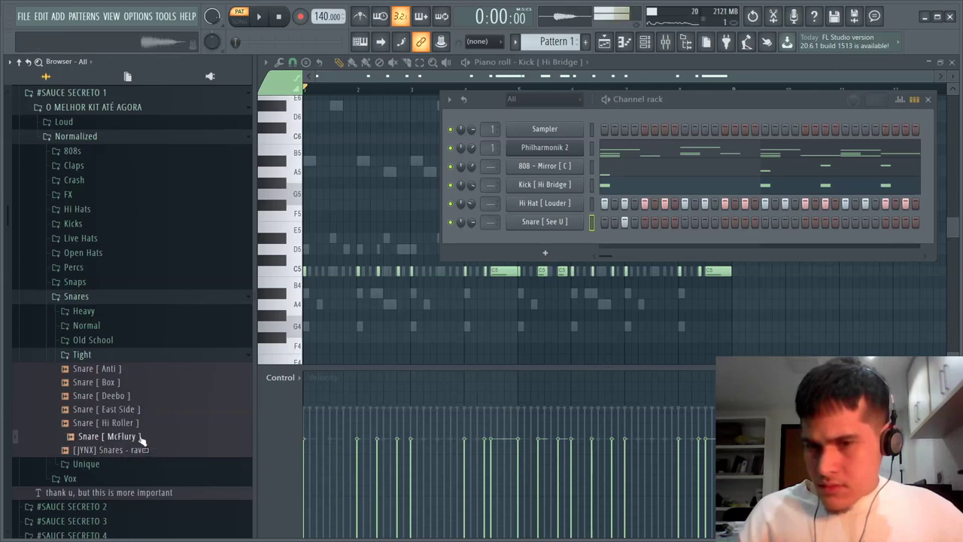
left_click_drag(694, 258, 698, 247)
key("space")
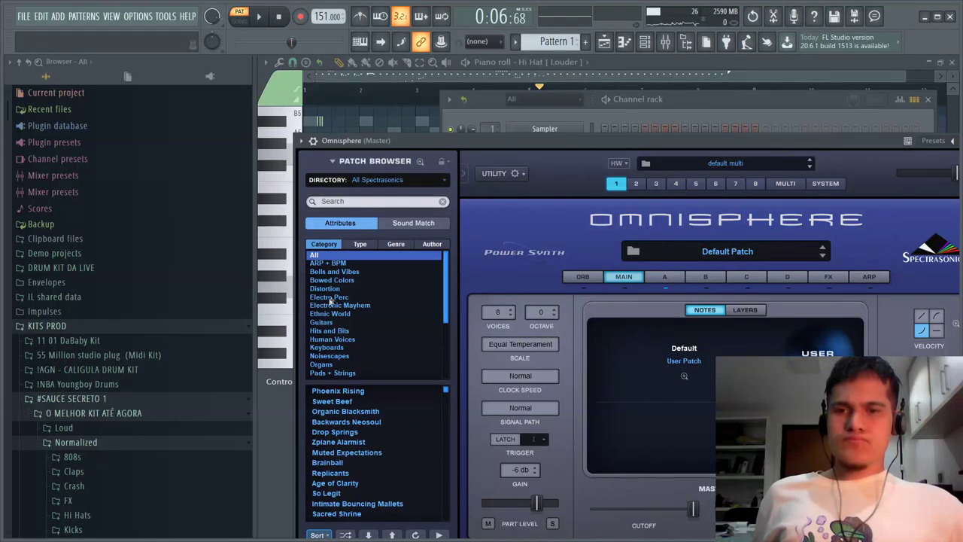
Filter the Omnisphere patches to Bells and Vibes, shuffle the list, and audition Dripping Glide Bell Low with D4 and D5
left_click(348, 272)
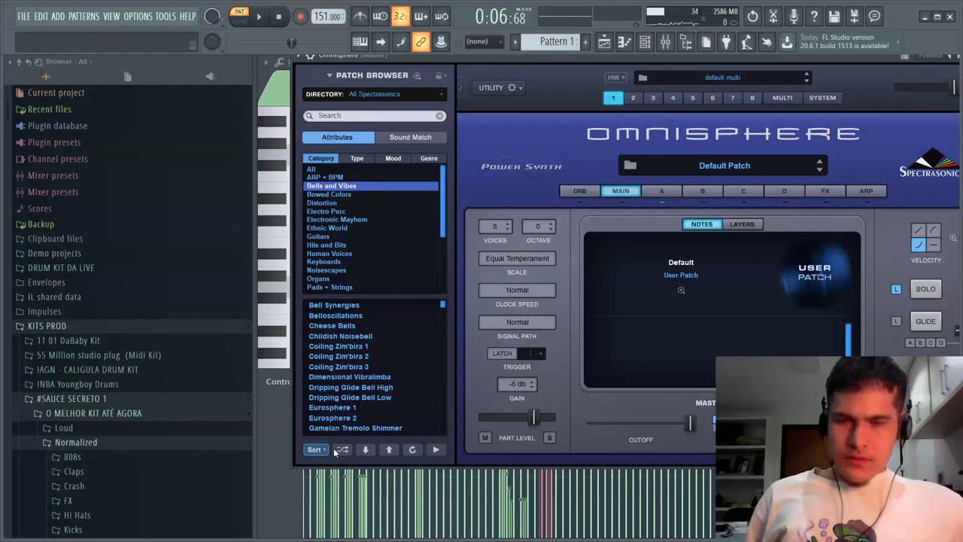
left_click(341, 449)
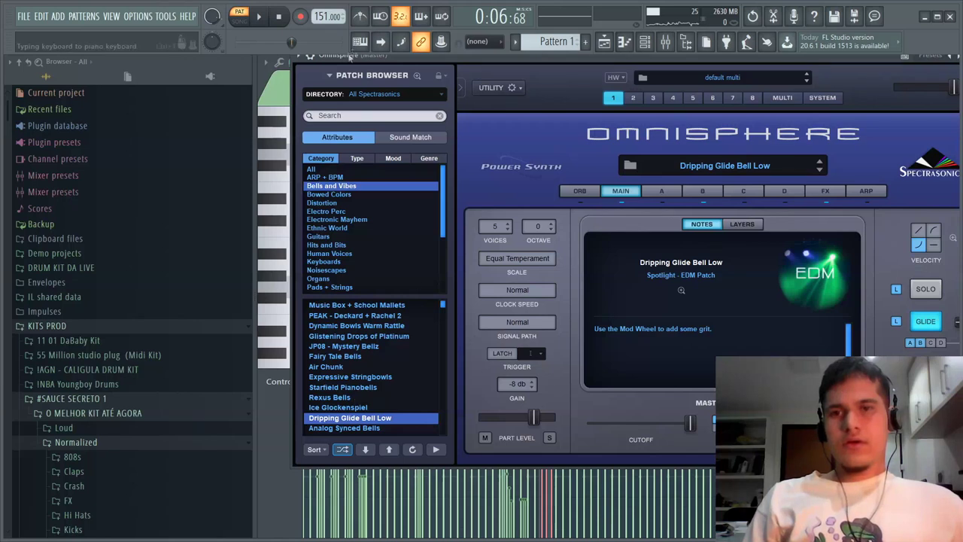
key("x")
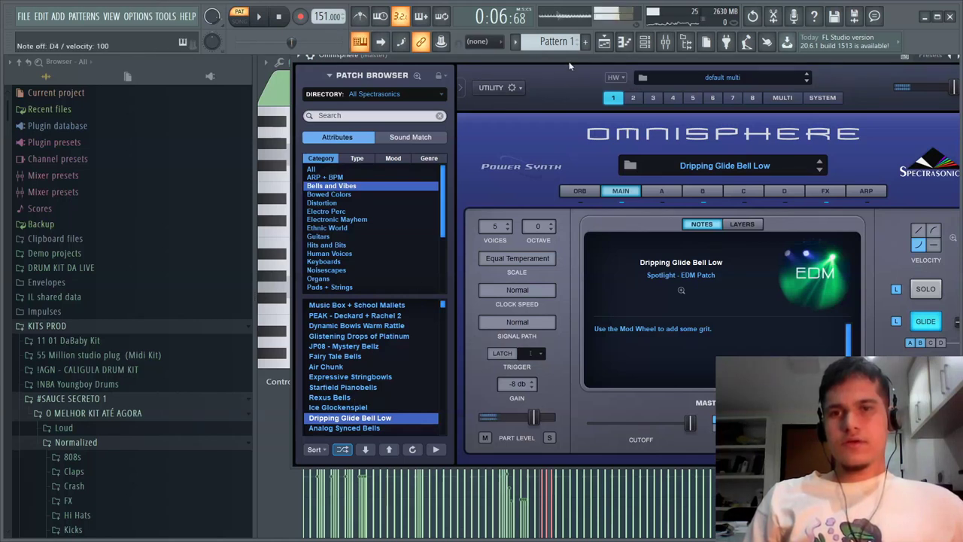
key("w")
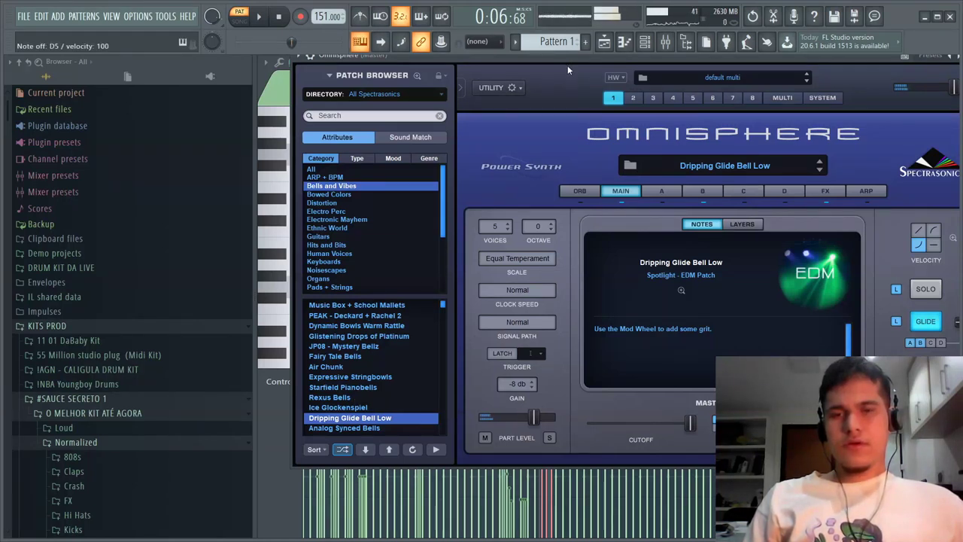
Load the JP08 - Mystery Bellz patch and audition it with G4 and G5 notes
left_click(359, 346)
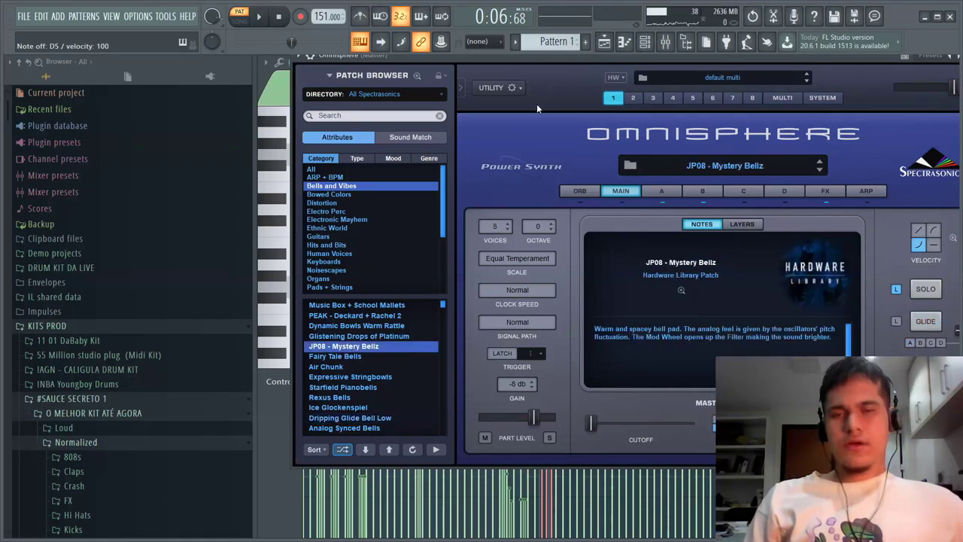
key("b")
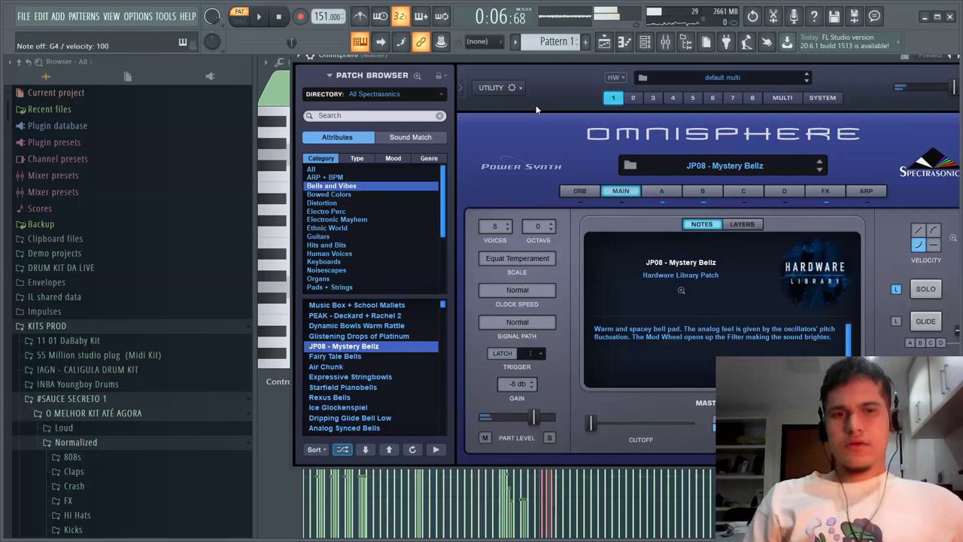
right_click(537, 110)
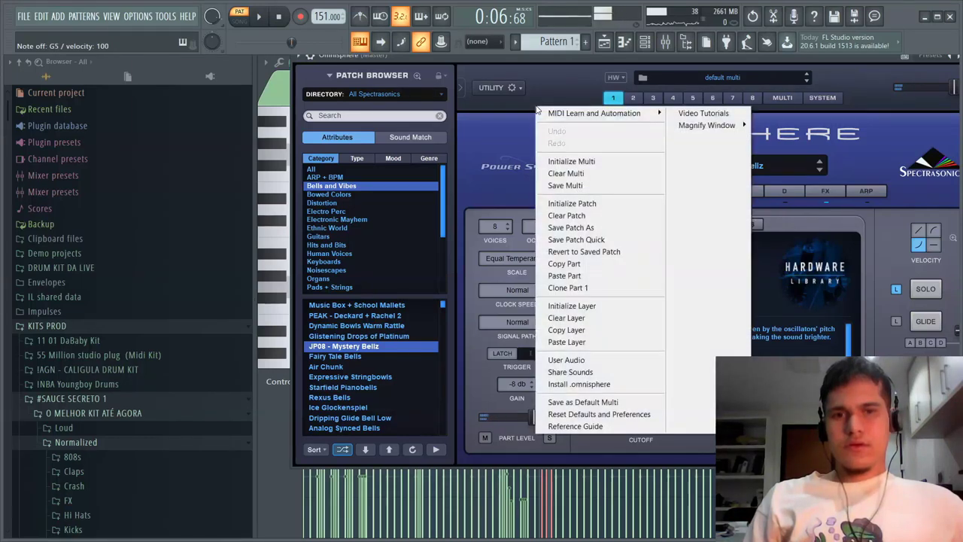
left_click(511, 53)
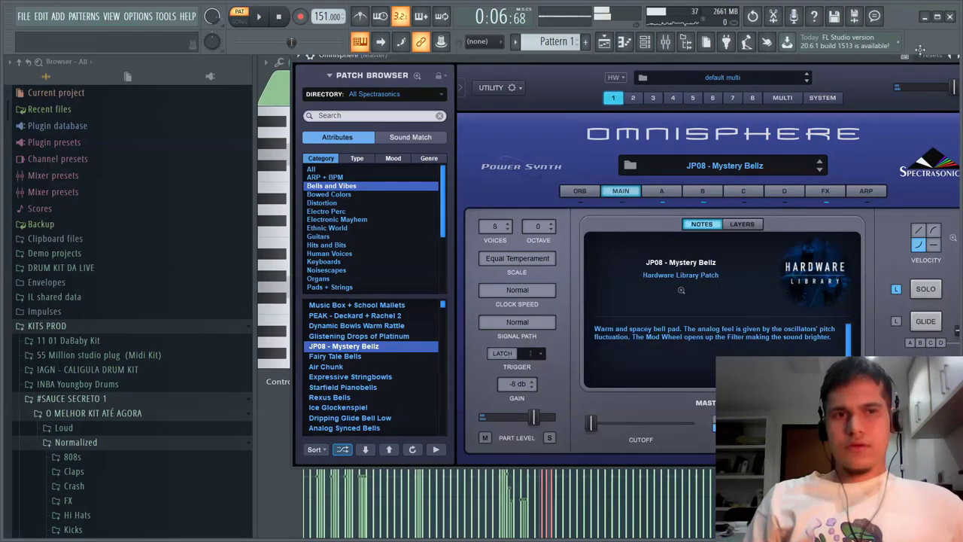
Open the Omnisphere channel in the piano roll and place a very short G5 note at the start of bar 1
left_click_drag(896, 58, 830, 67)
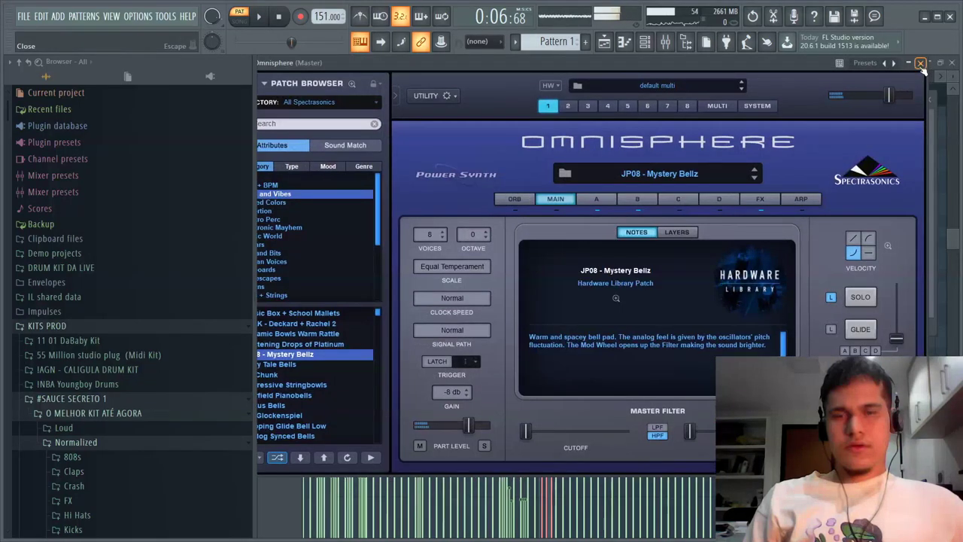
left_click(921, 63)
right_click(581, 296)
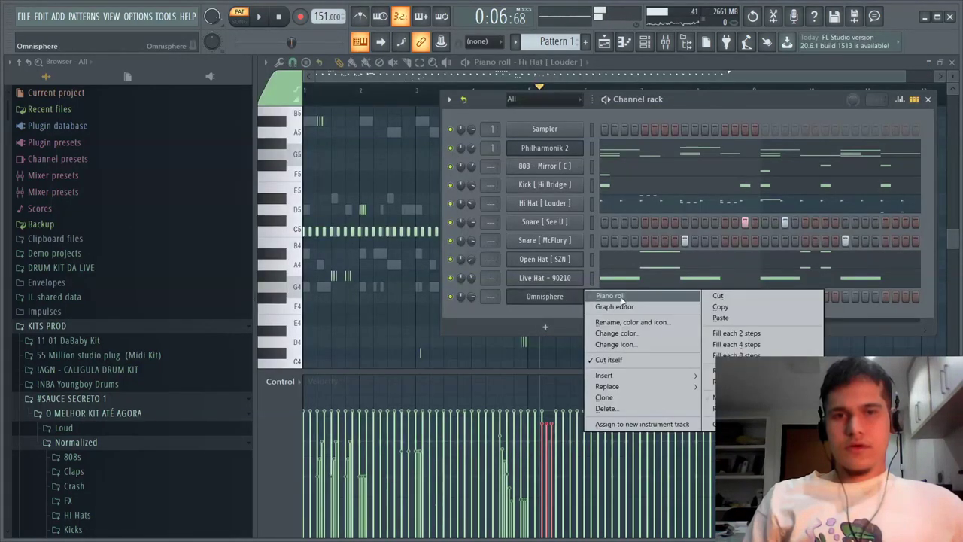
left_click(610, 296)
key("space")
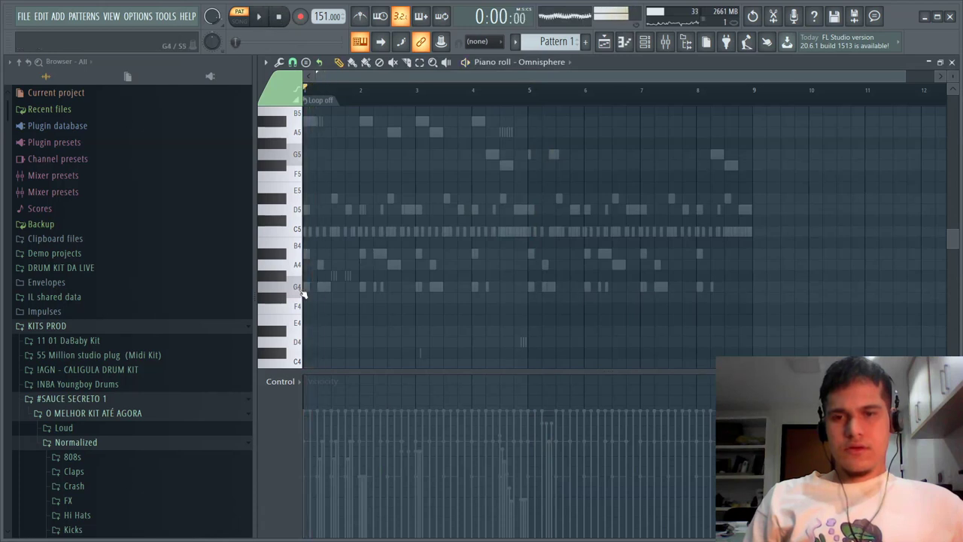
scroll(307, 227, "up", 3)
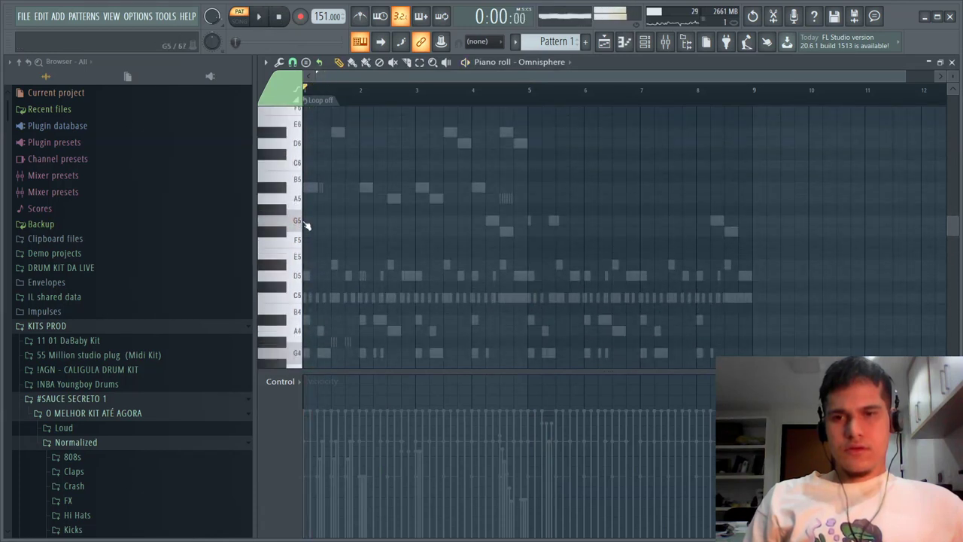
key("space")
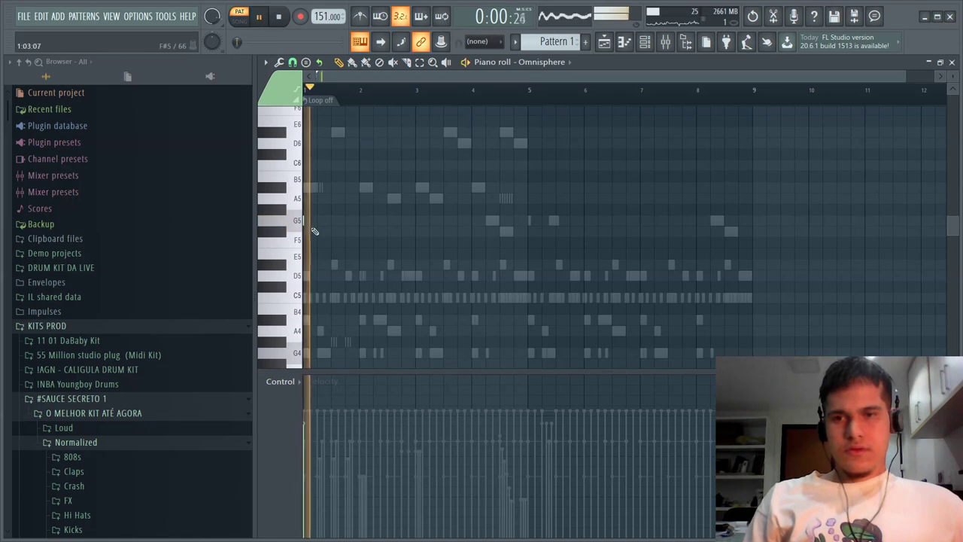
key("space")
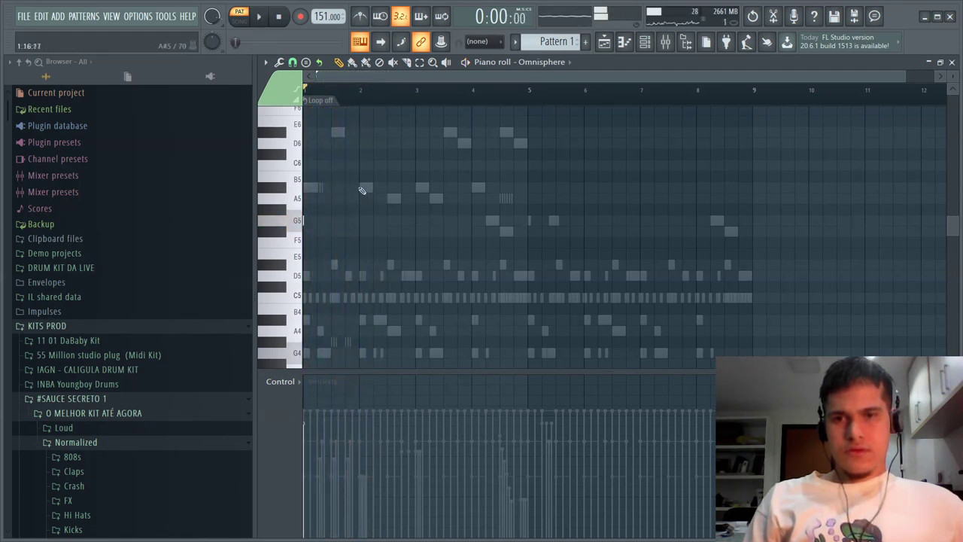
Try a very short A#4 bell note at the start of bar 2, then erase it
key("space")
key("space")
key("space")
key("space")
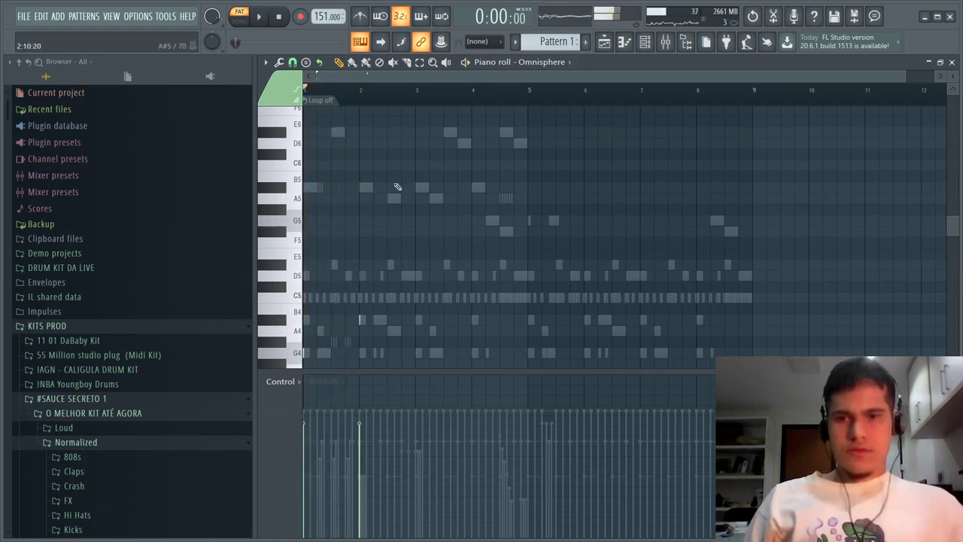
left_click_drag(387, 279, 334, 350)
right_click(361, 322)
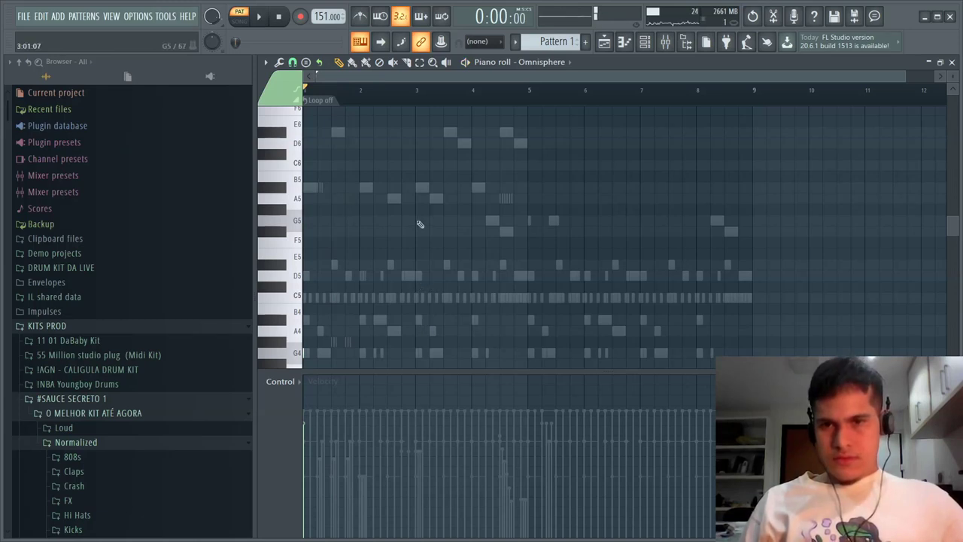
Place a very short G5 bell note at the start of bar 3 and play the pattern with the channel rack shown
key("space")
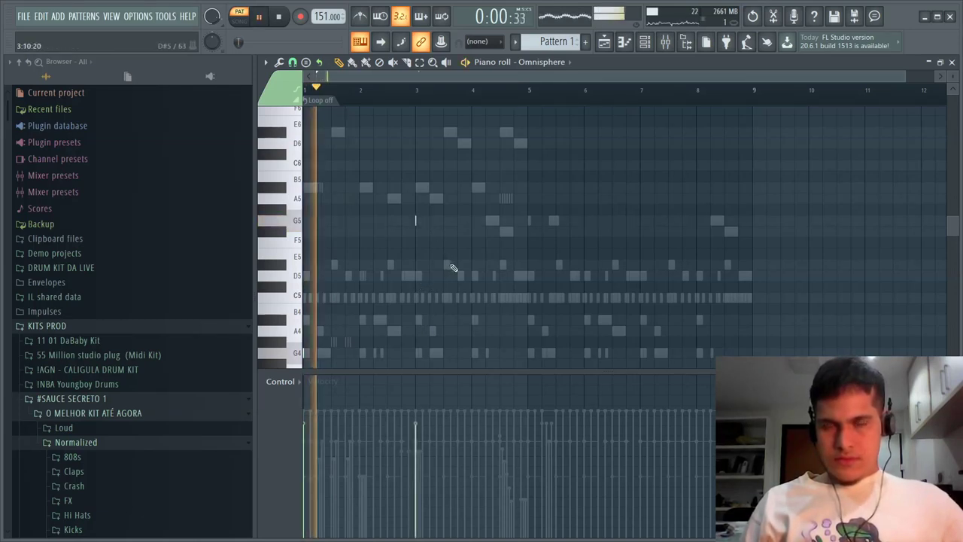
key("space")
left_click(645, 42)
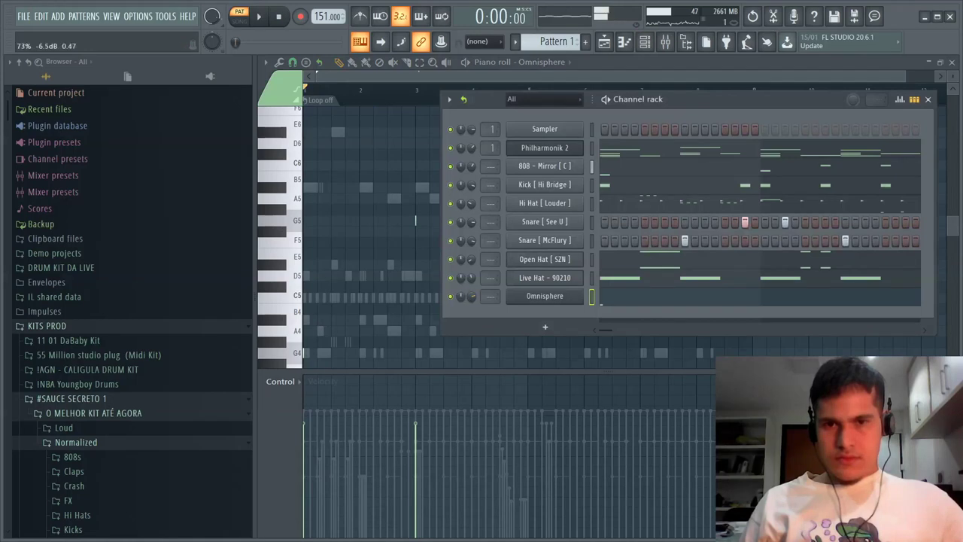
key("space")
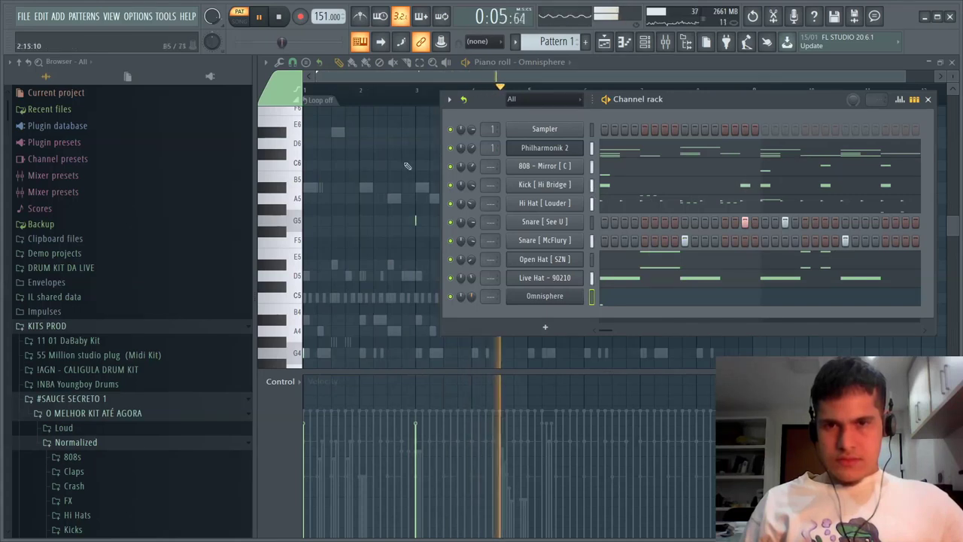
Set the Omnisphere notes to loop by bar and play the result
left_click(321, 100)
left_click(339, 153)
key("space")
Try very short bell notes at the start of bar 4 on successively lower pitches down to A4, erasing them after playback
left_click(468, 220)
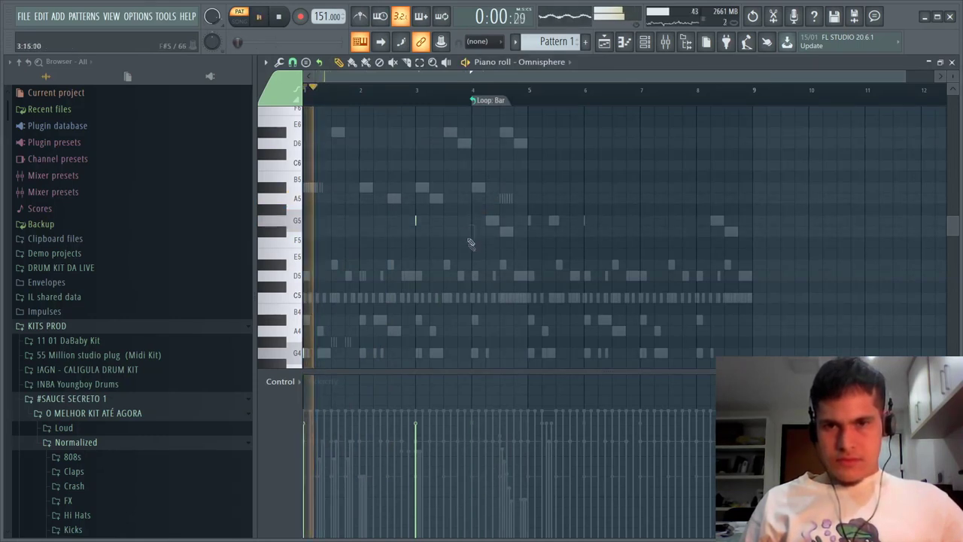
left_click_drag(471, 233, 471, 275)
right_click(472, 275)
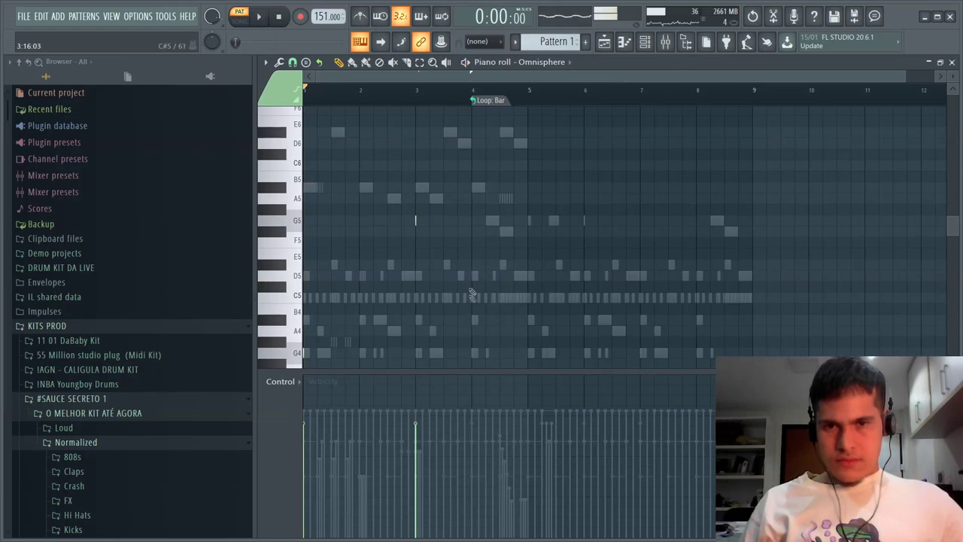
key("space")
right_click(472, 322)
key("space")
left_click_drag(467, 332, 474, 333)
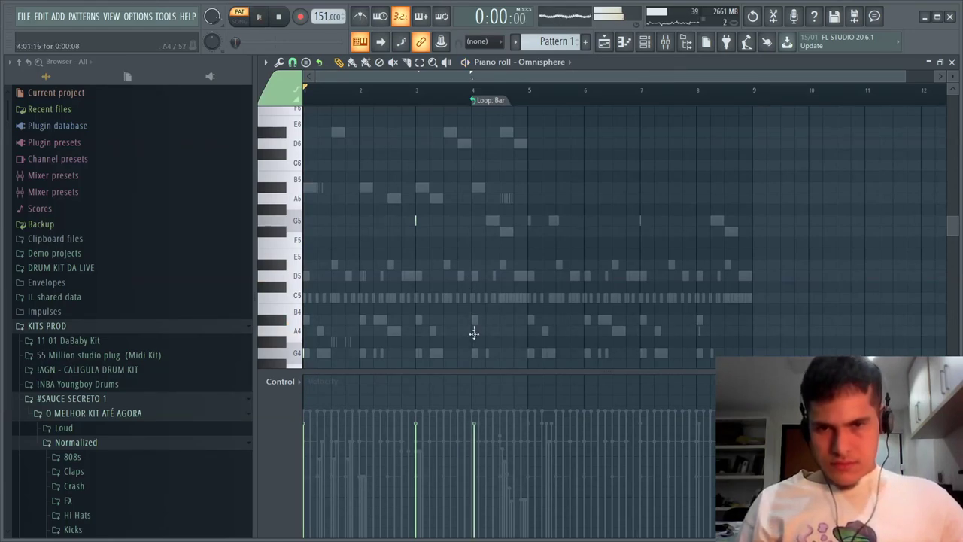
key("space")
right_click(472, 332)
key("space")
Delete the Live Hat - 90210 clips starting at bars 57 and 65 from the playlist arrangement
scroll(477, 339, "down", 3)
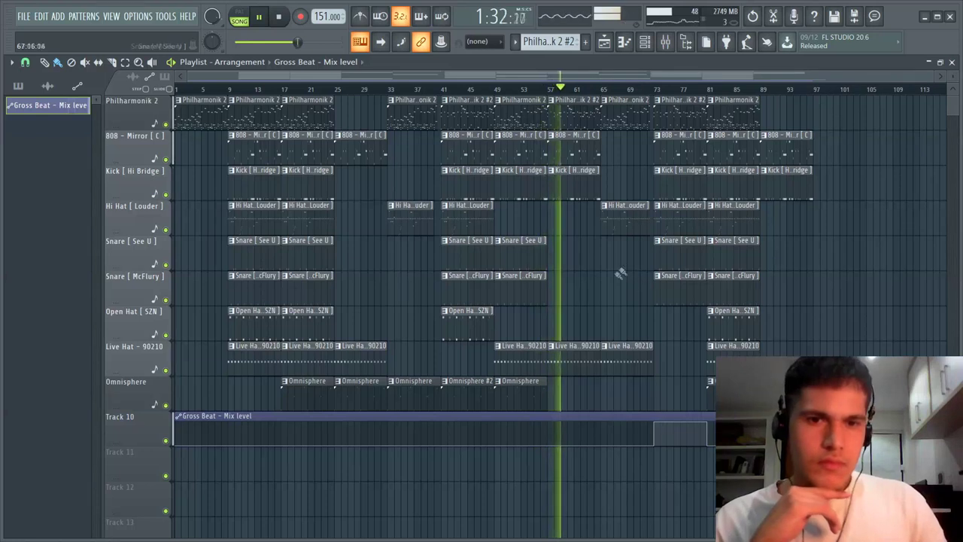
right_click(575, 354)
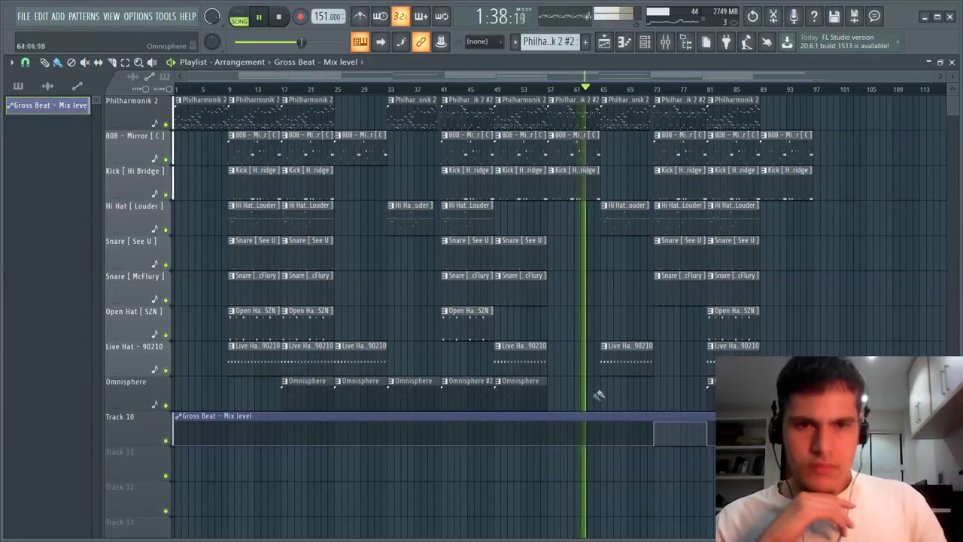
right_click(638, 358)
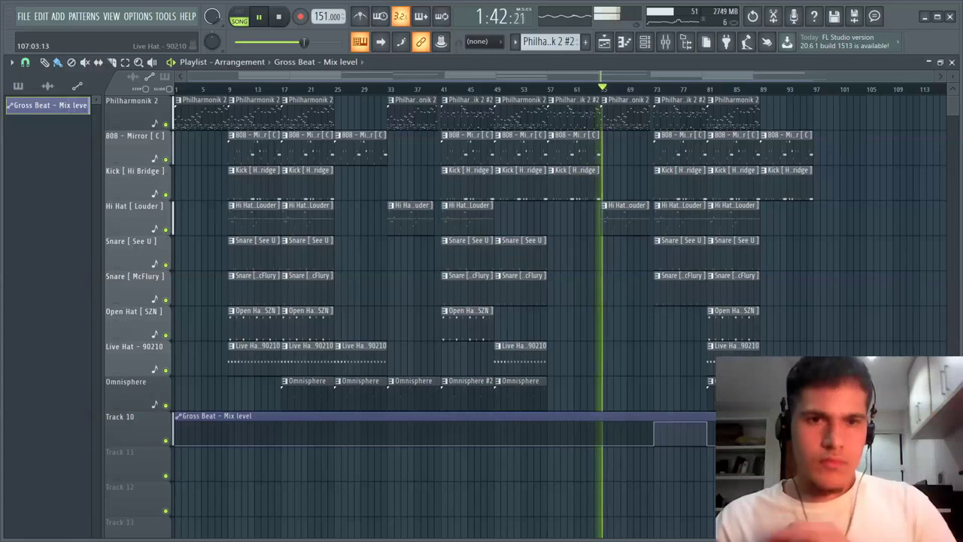